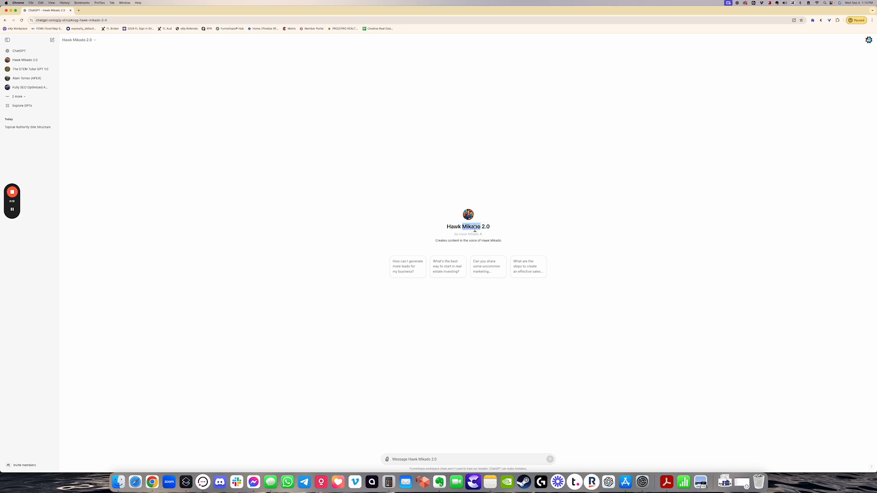
Send the custom GPT the prompt "Today we're going to be working on creating a blog for funneltopia".
triple_click(475, 227)
click(413, 460)
text(Today we're going to be working on creating a blog for funneltopia)
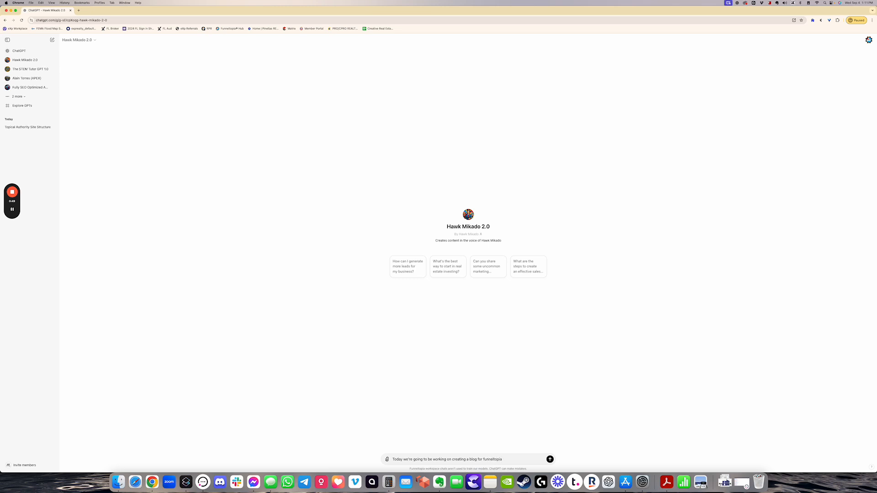
key(Return)
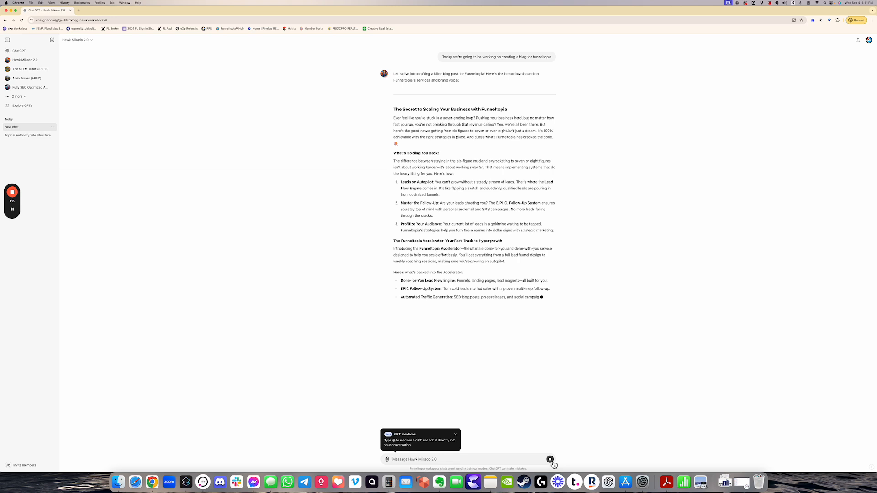
Stop the response and resubmit the prompt with "Don't do anything yet - just reply with 'okay'" added.
click(550, 460)
click(432, 57)
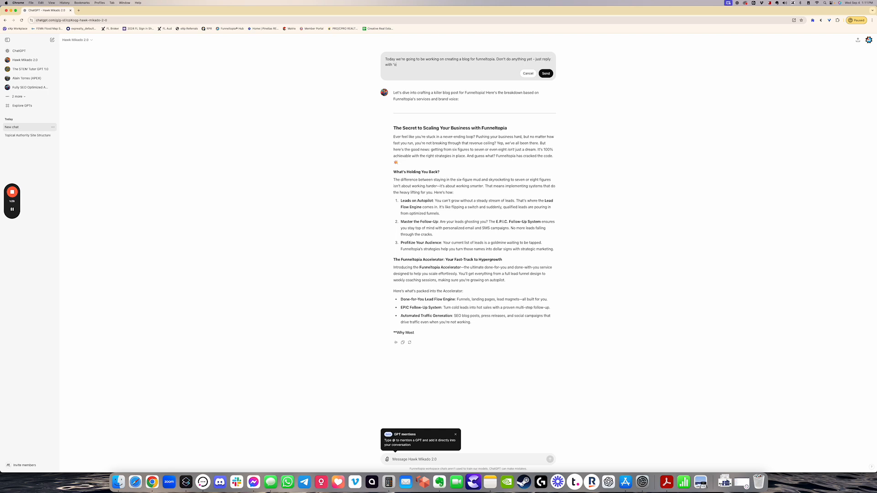
key(shift+Return)
key(Return)
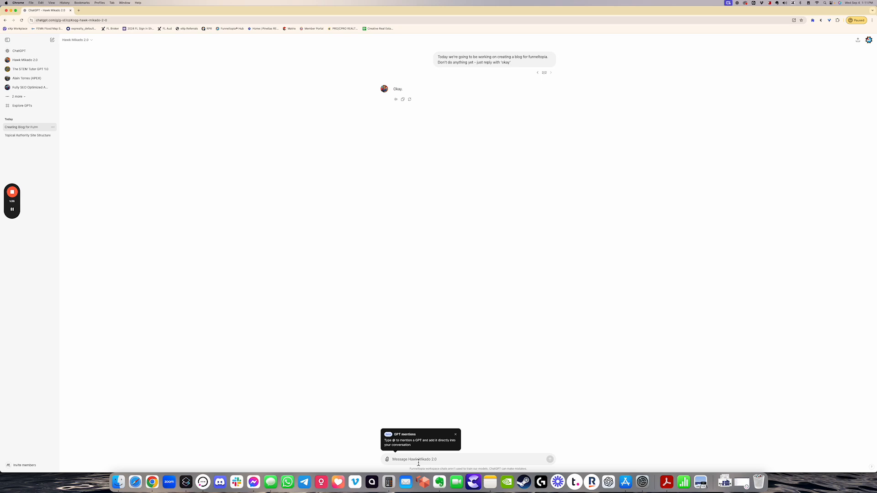
text(@)
key(Down)
key(Down)
key(Down)
key(Down)
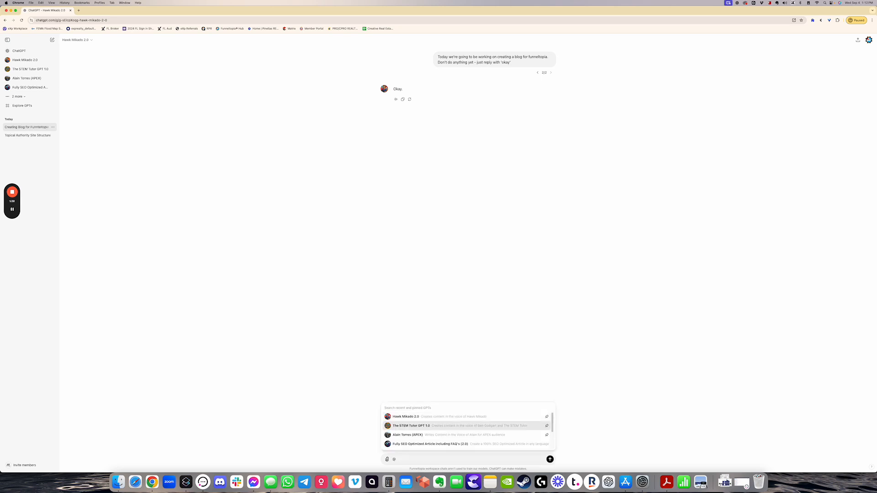
key(Return)
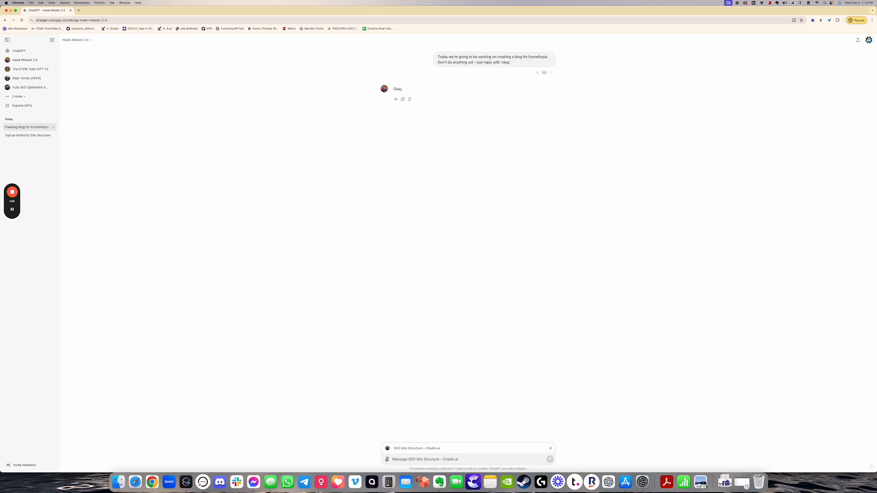
Copy the prompt "Help create my Topical Authority Site Structure" from the Topical Authority chat and return to the Funneltopia blog chat.
click(42, 139)
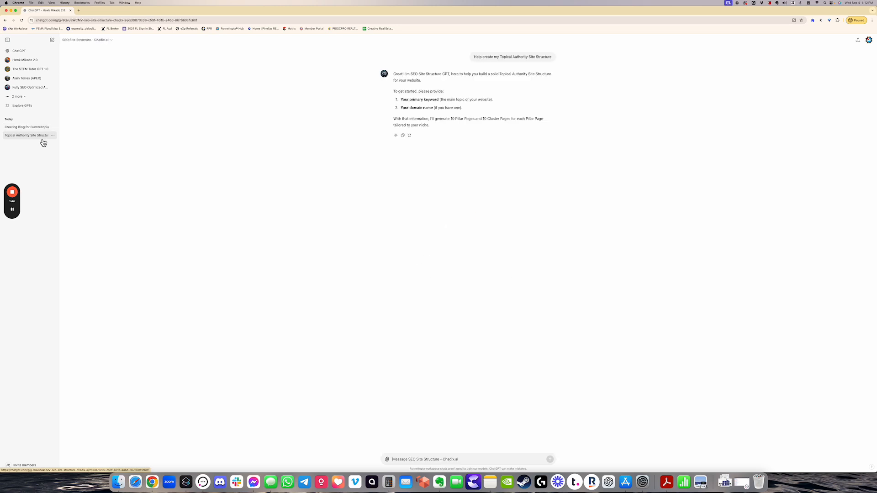
triple_click(487, 57)
key(super+c)
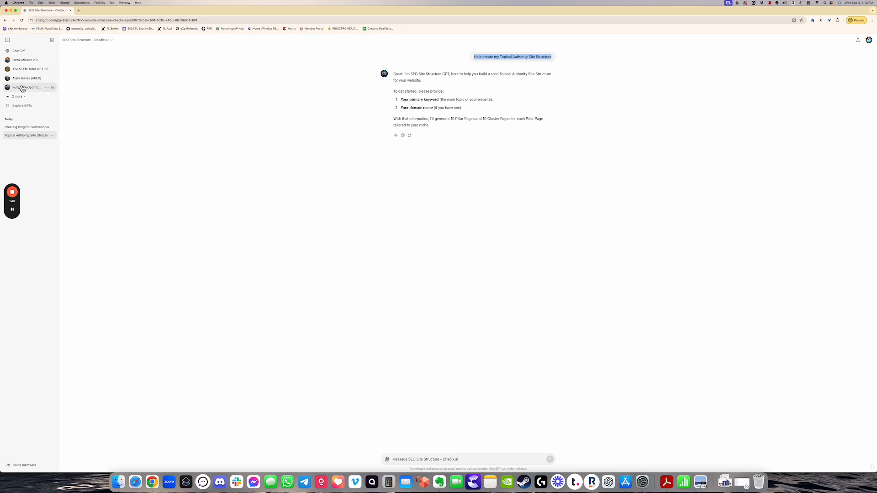
click(25, 127)
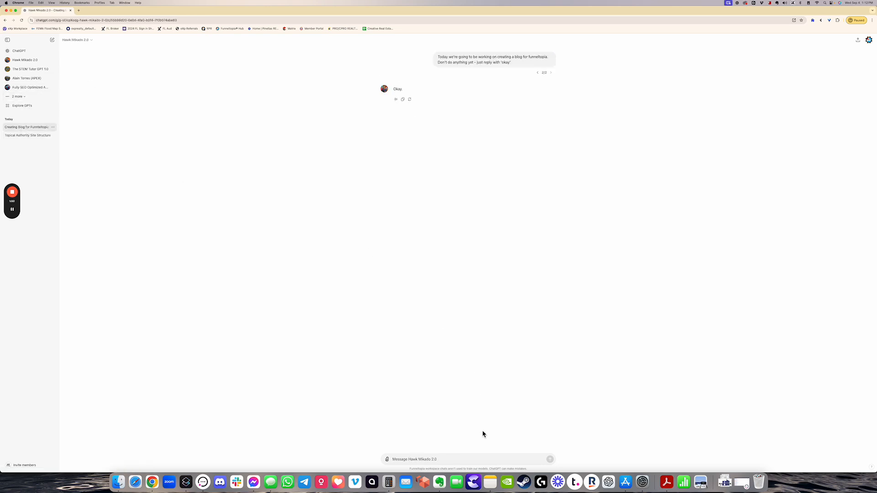
Mention the SEO Site Structure - Chadix.ai GPT and send it the copied Topical Authority Site Structure prompt.
text(@)
key(Down)
key(Down)
key(Down)
key(Down)
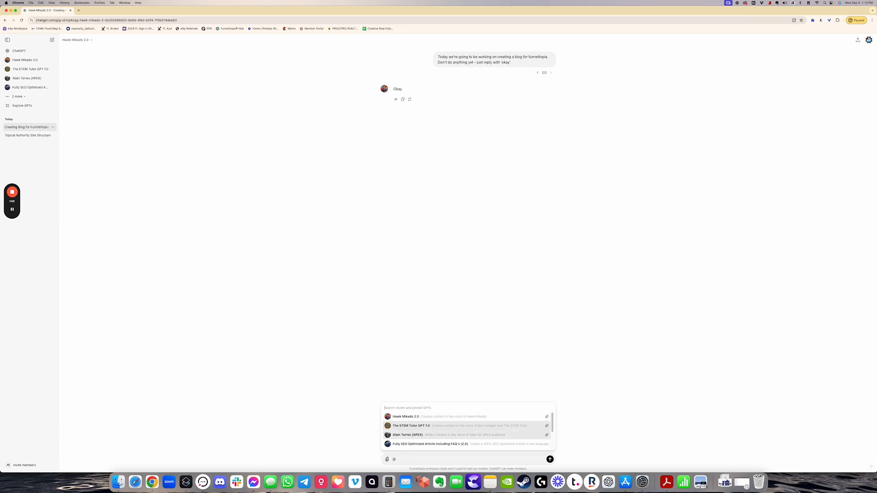
key(Return)
key(super+v)
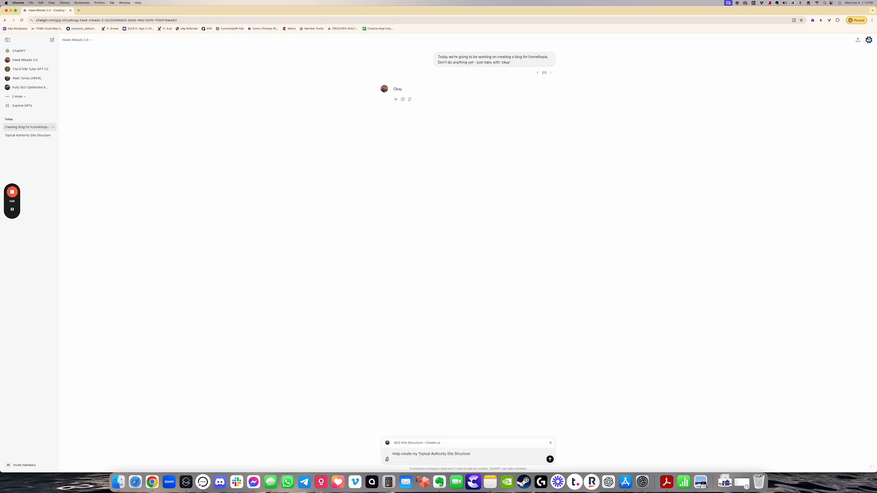
key(Return)
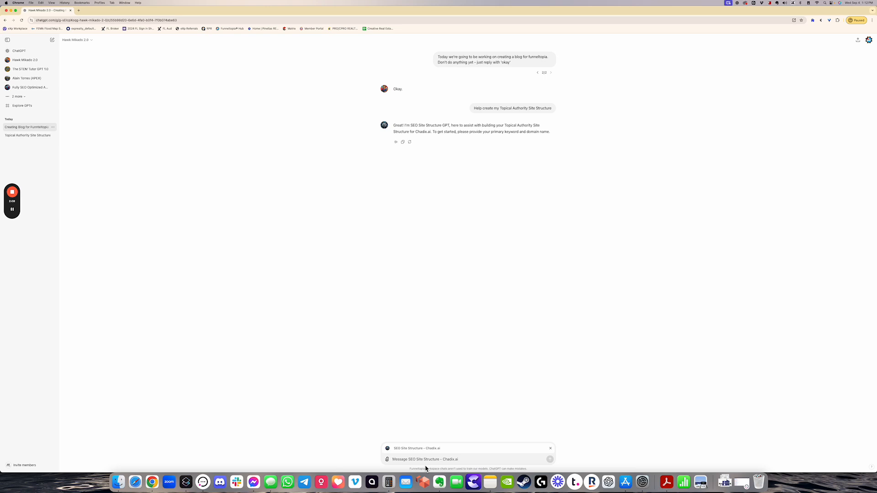
text(The main keywords ar)
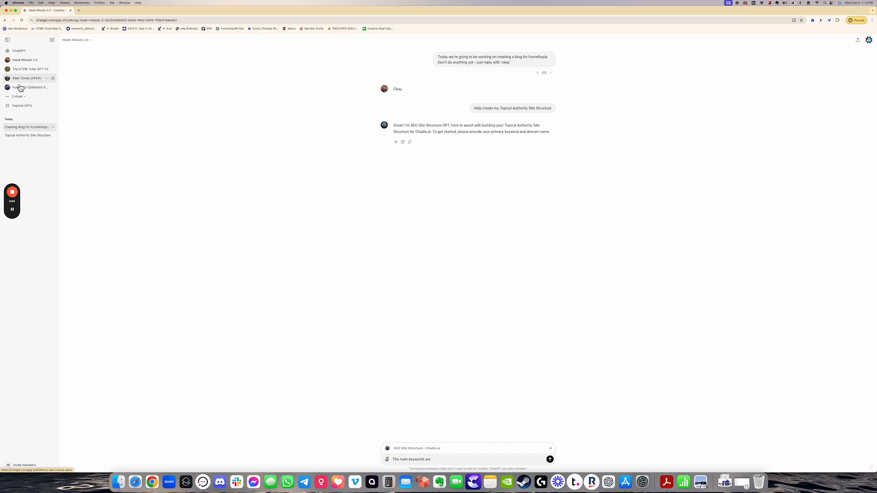
text(e)
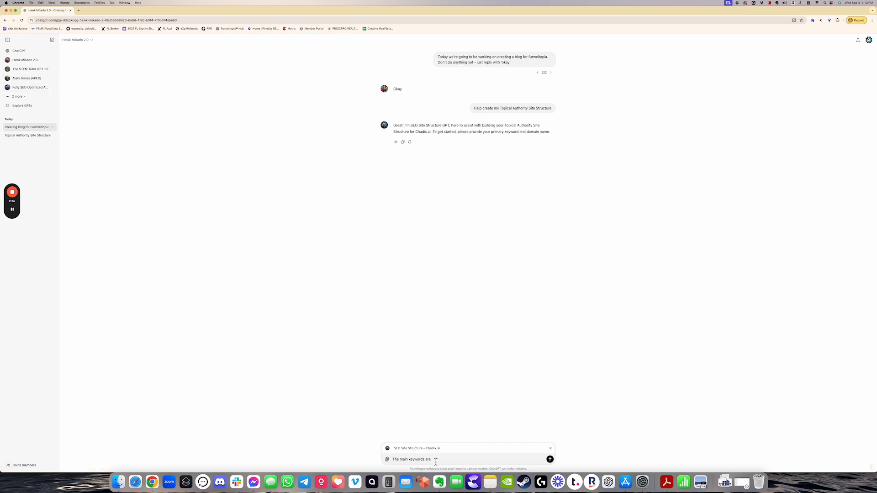
key(super+a)
key(BackSpace)
text(I'm looking for)
key(super+a)
key(BackSpace)
Search the GPT store for "keyword research" and start a chat with Free SEO Keyword Research & SERP Analyzer GPT.
click(24, 107)
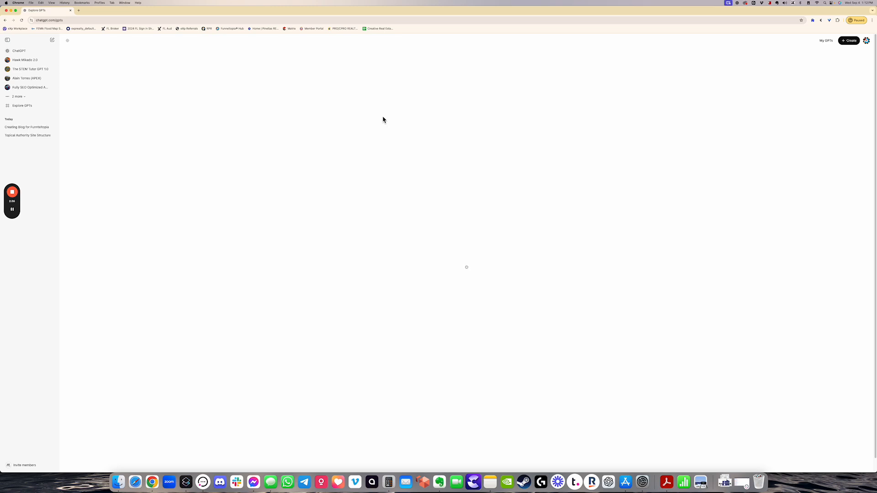
text(keyword research)
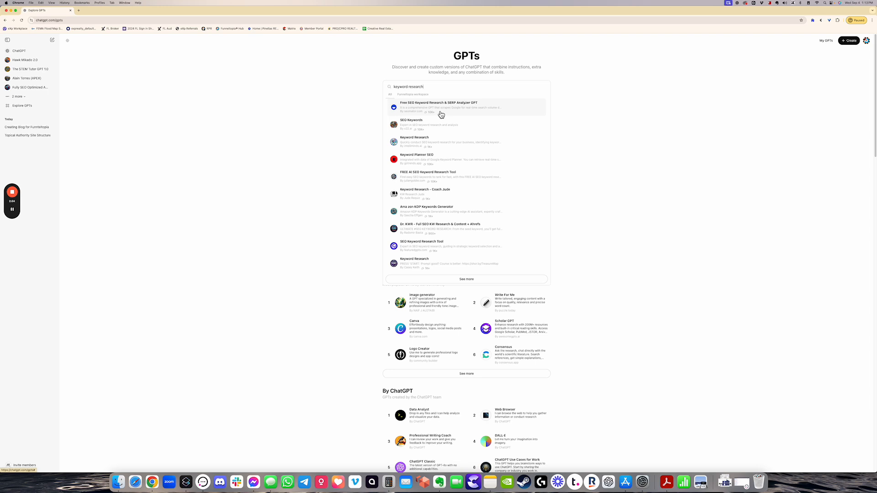
click(441, 114)
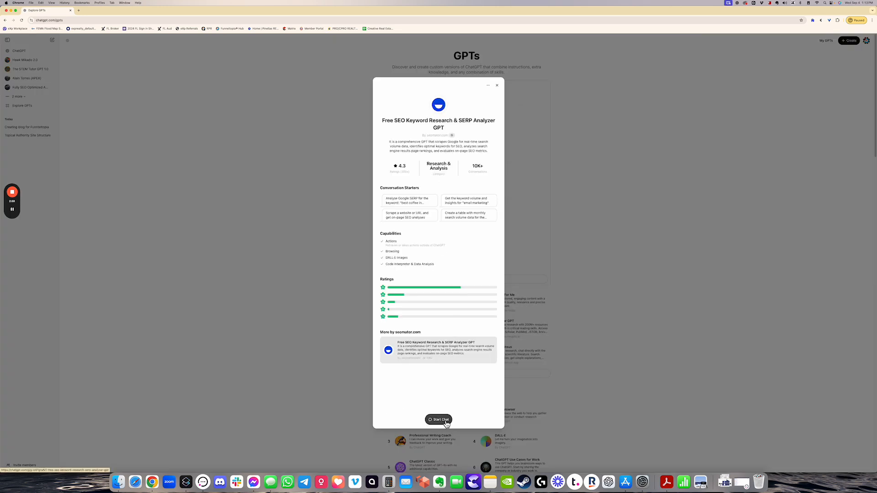
click(439, 420)
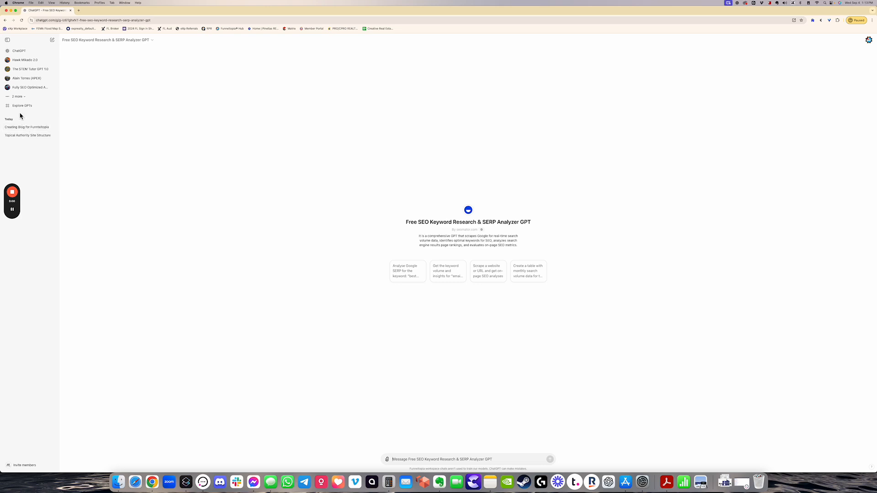
Draft the prompt "help me come up with keywords for my website" in the keyword research chat and copy it.
click(19, 97)
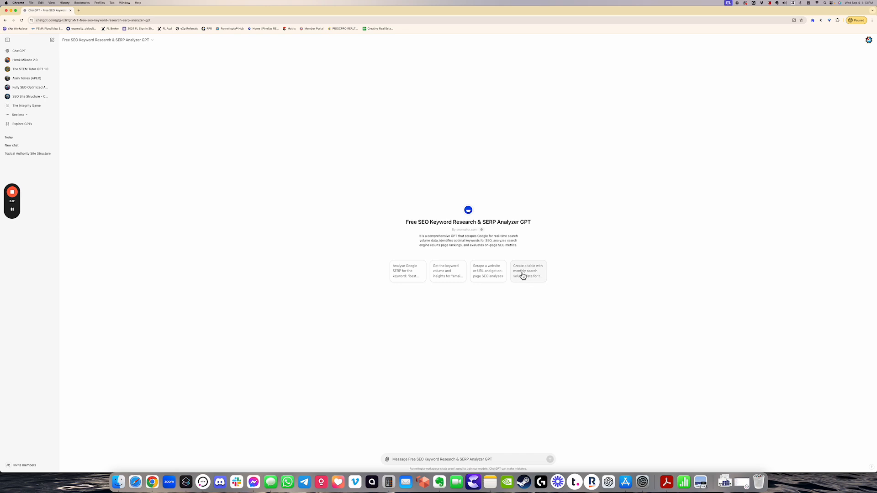
click(406, 459)
text(h)
key(super+a)
key(super+c)
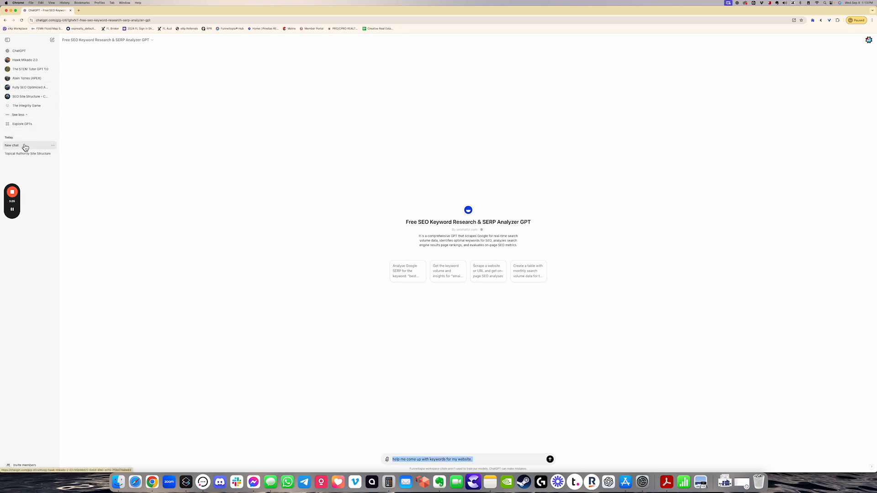
click(495, 458)
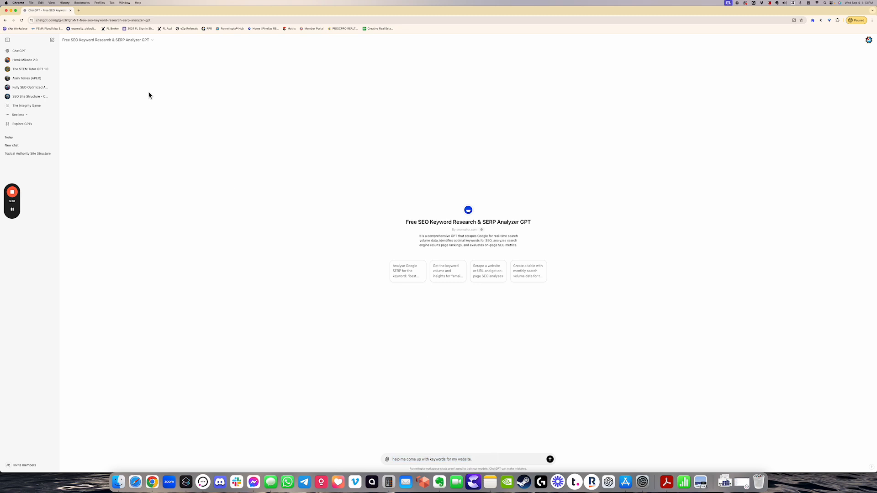
Keep the keyword research GPT in the sidebar and return to the Funneltopia blog chat.
click(95, 40)
click(90, 83)
click(18, 157)
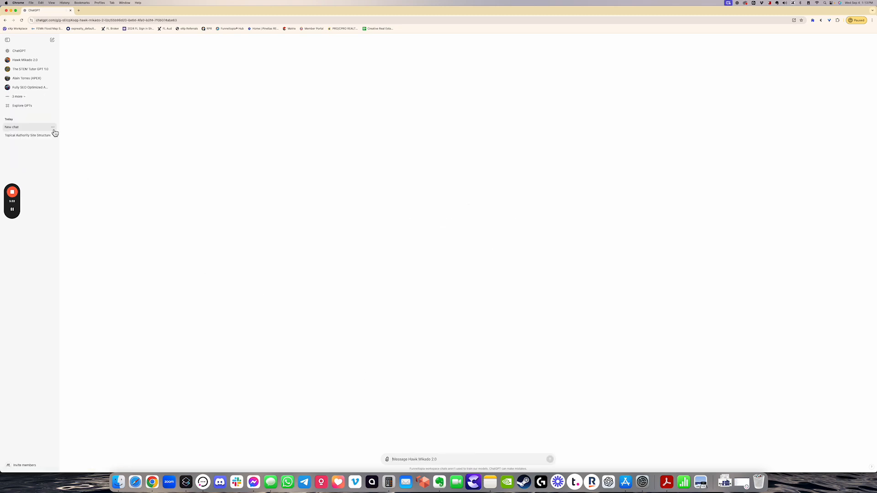
click(29, 137)
click(20, 131)
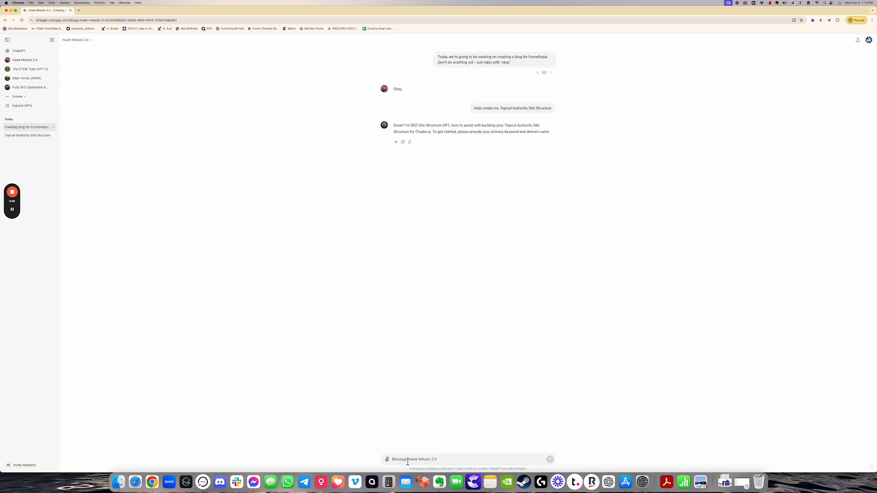
Look through the mentionable GPTs in the blog chat for the keyword research GPT.
text(@)
key(Down)
key(Down)
key(Down)
key(Down)
key(Down)
key(Down)
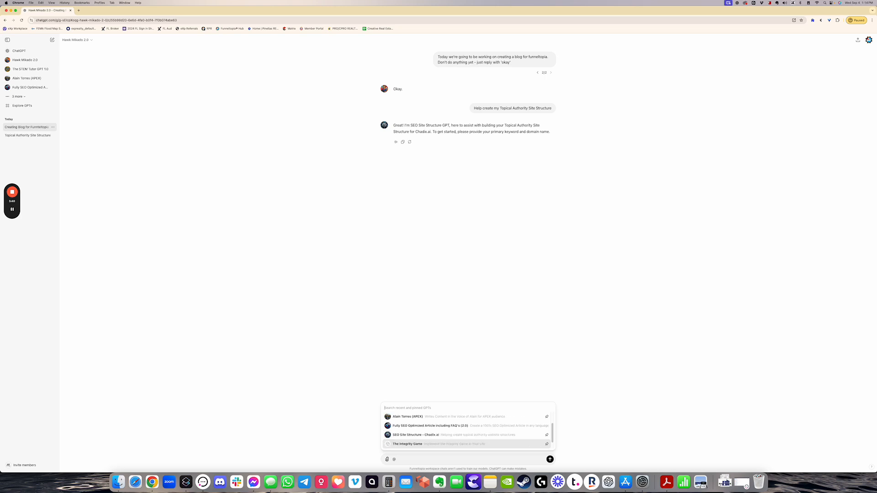
key(Up)
key(Up)
key(Up)
key(Up)
key(Up)
key(Up)
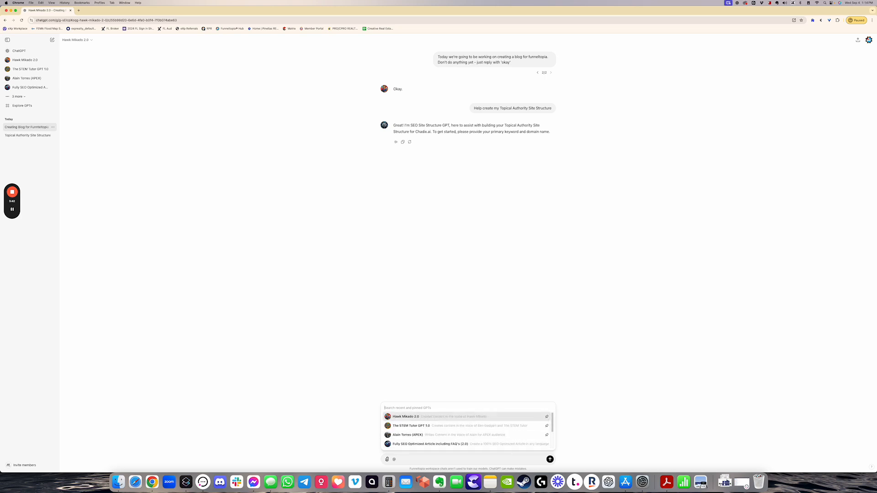
Open the pinned Free SEO Keyword Research & SERP Analyzer GPT and send it the message "hi".
click(18, 97)
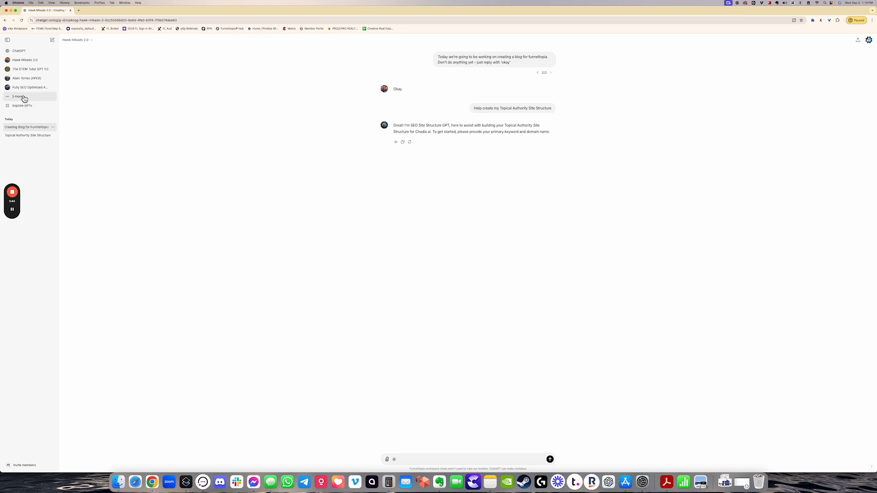
click(26, 116)
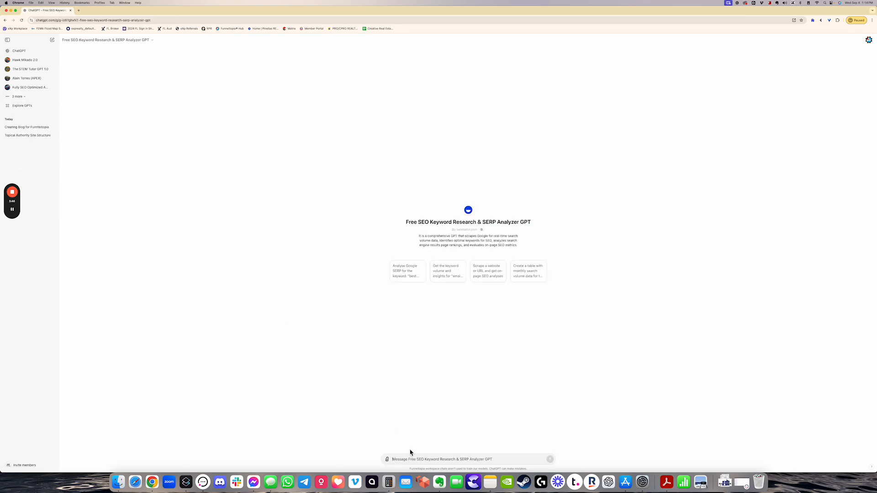
text(hi)
key(Return)
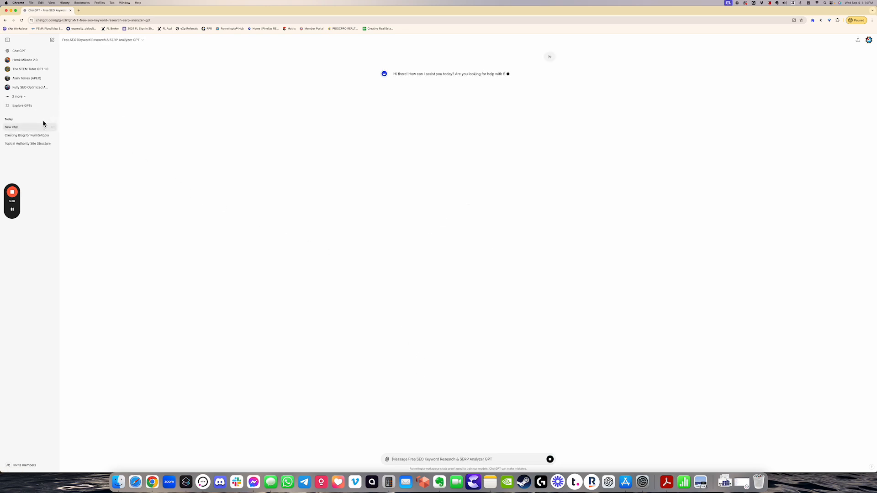
Return to the Funneltopia blog chat and check its GPT mention list again for the keyword research GPT.
click(28, 136)
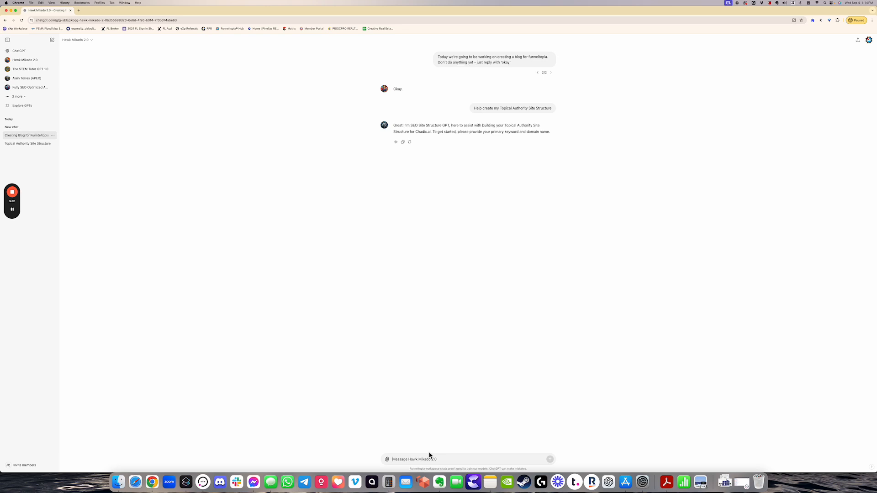
text(@)
key(Down)
key(Down)
key(Down)
key(Down)
key(Down)
key(Down)
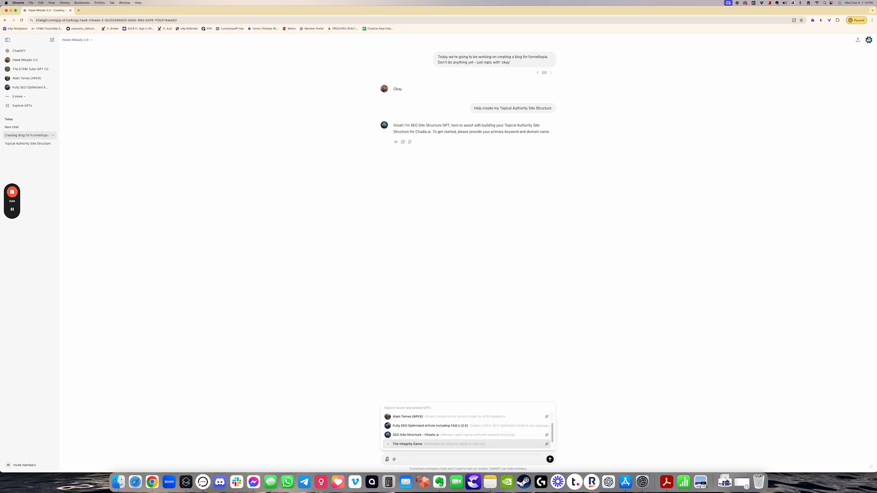
key(Up)
key(Up)
key(Up)
key(Up)
key(Up)
key(Up)
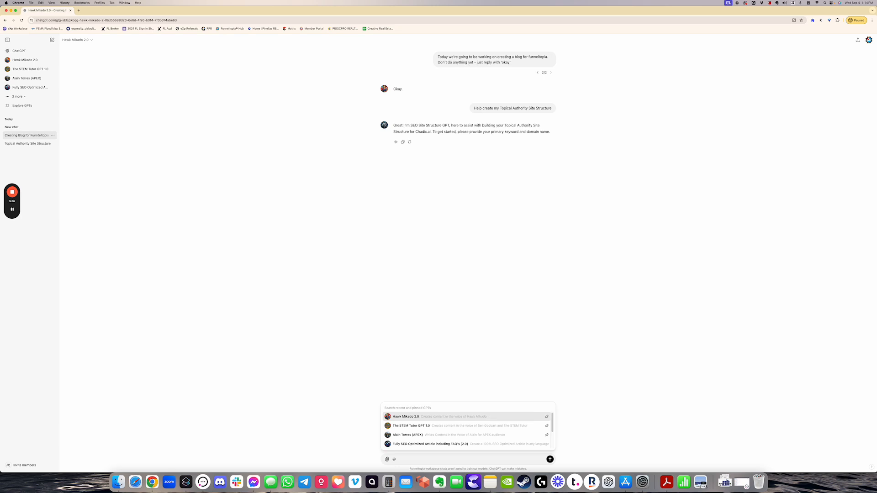
Reload the Funneltopia blog chat and mention the Free SEO Keyword Research & SERP Analyzer GPT in the message.
click(400, 416)
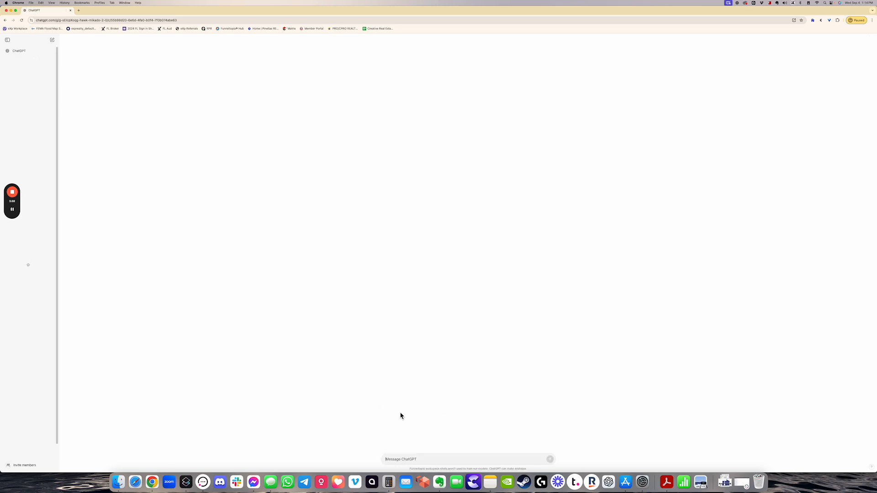
text(@)
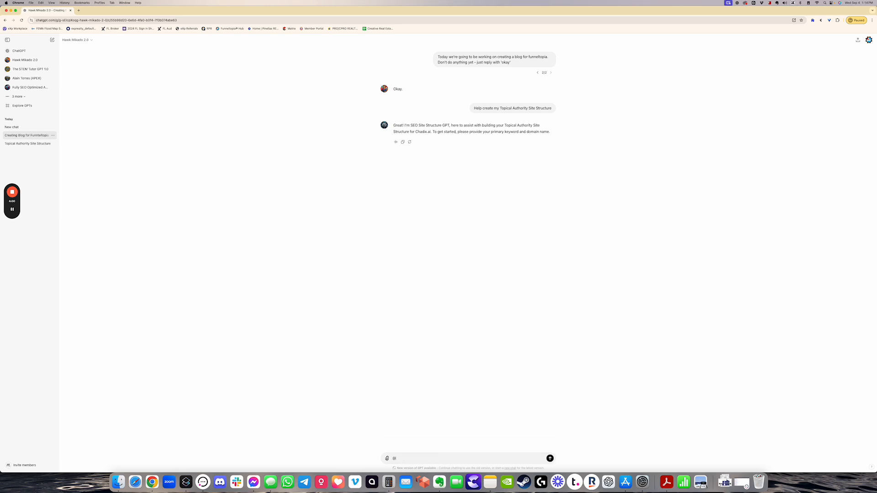
key(Return)
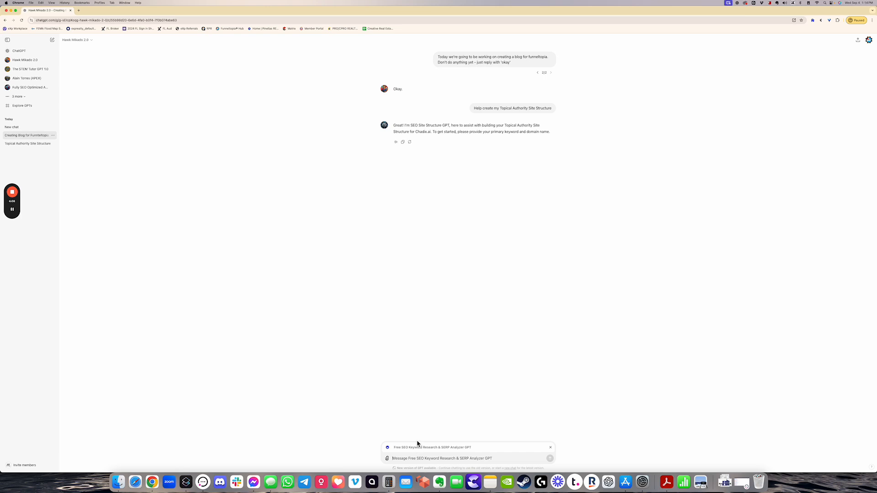
key(super+v)
text(https://funneltopia.io some of my competitors )
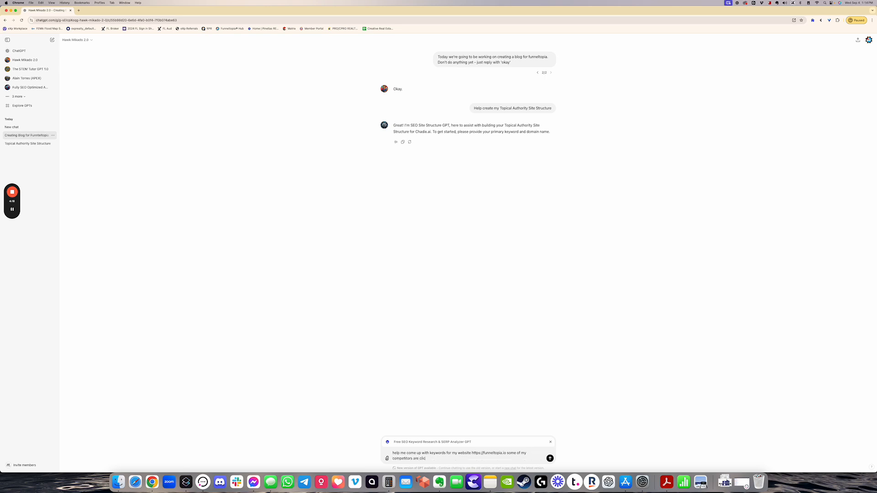
text(are clickfunnels, hubspots, gohighlevel)
key(BackSpace)
key(BackSpace)
key(BackSpace)
key(BackSpace)
key(BackSpace)
text(are realtors and real estate inv)
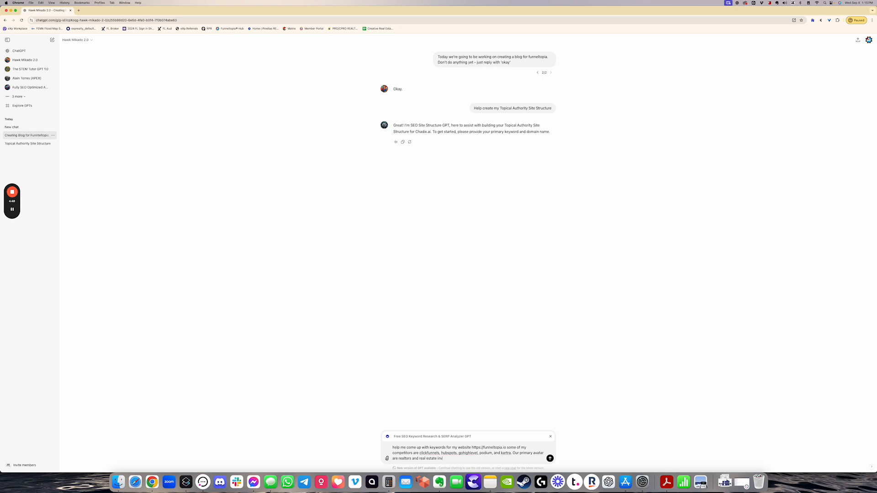
Add follow-up boss and kvcore as niche systems the avatar uses, and send the keyword request.
text(me of the niche systems that)
key(alt+BackSpace)
key(alt+BackSpace)
key(alt+BackSpace)
text(llow-up boss, kvcore, konne)
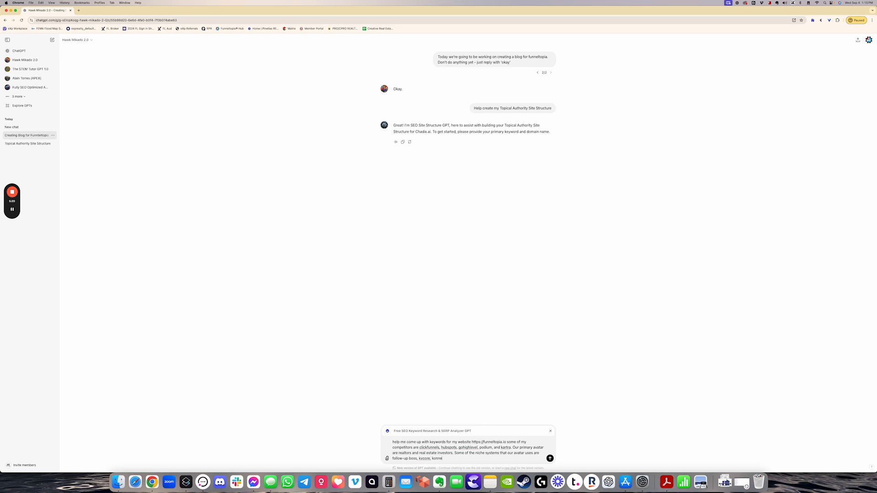
key(BackSpace)
key(BackSpace)
key(BackSpace)
key(BackSpace)
key(BackSpace)
key(super+t)
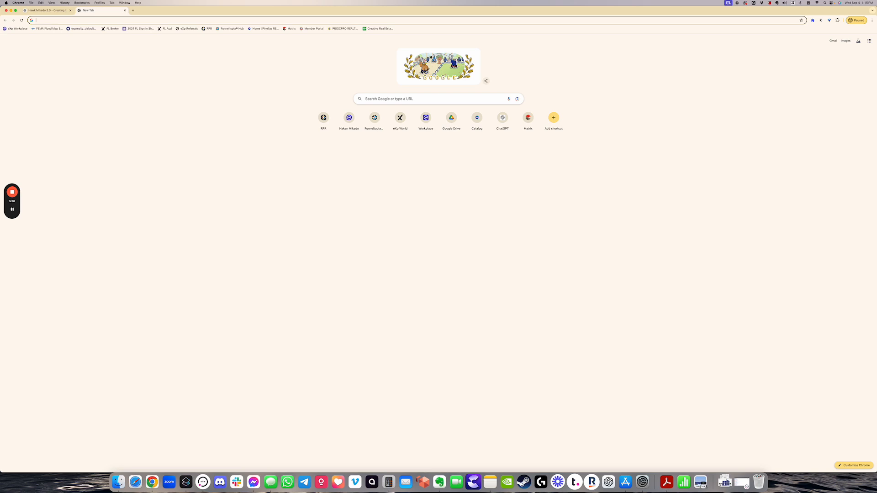
click(124, 10)
key(BackSpace)
key(BackSpace)
key(Return)
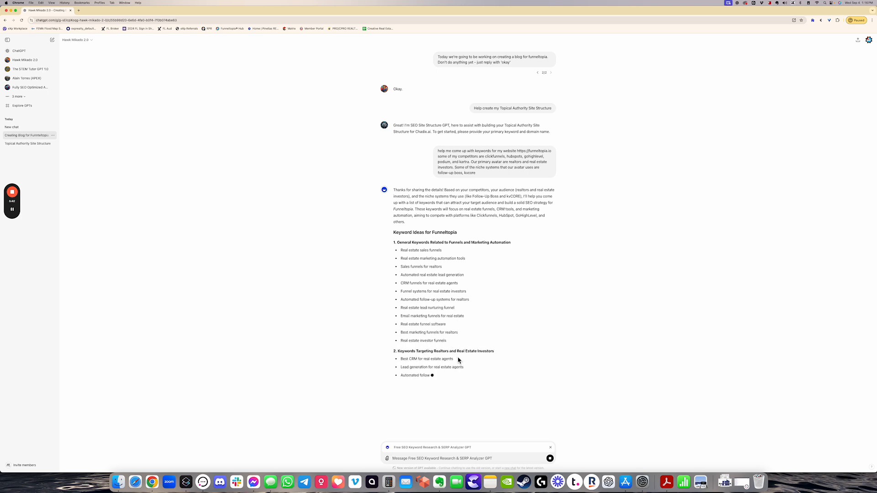
Replace the mentioned keyword research GPT with SEO Site Structure - Chadix.ai for the next message.
click(550, 448)
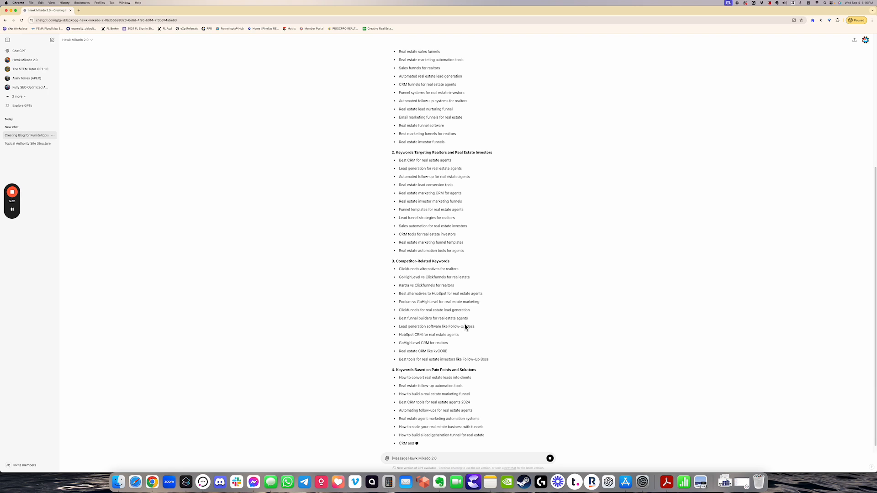
text(@)
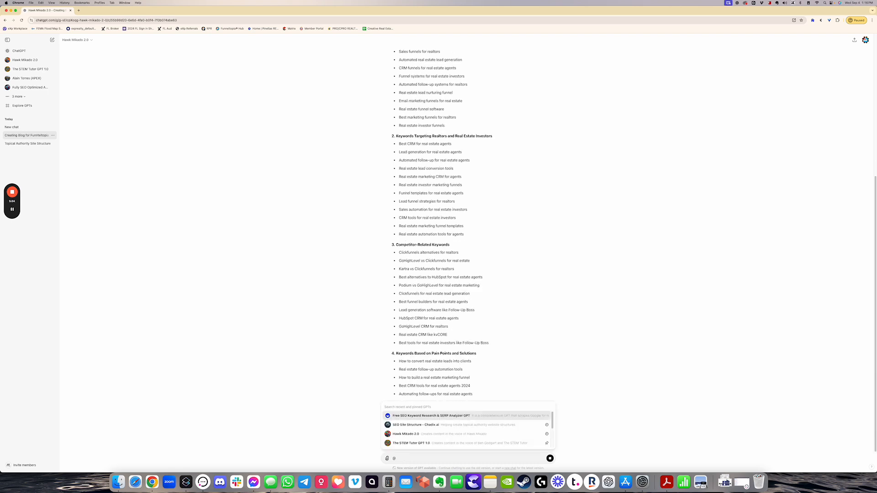
key(Down)
key(Return)
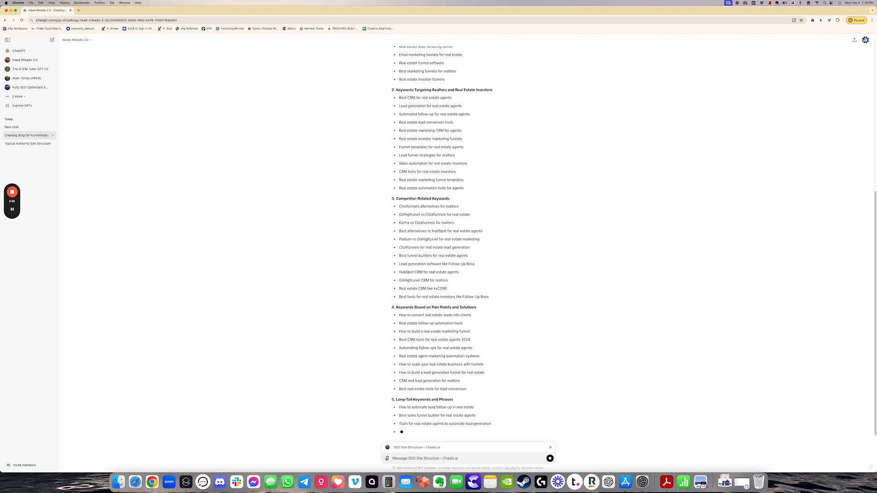
text(using the )
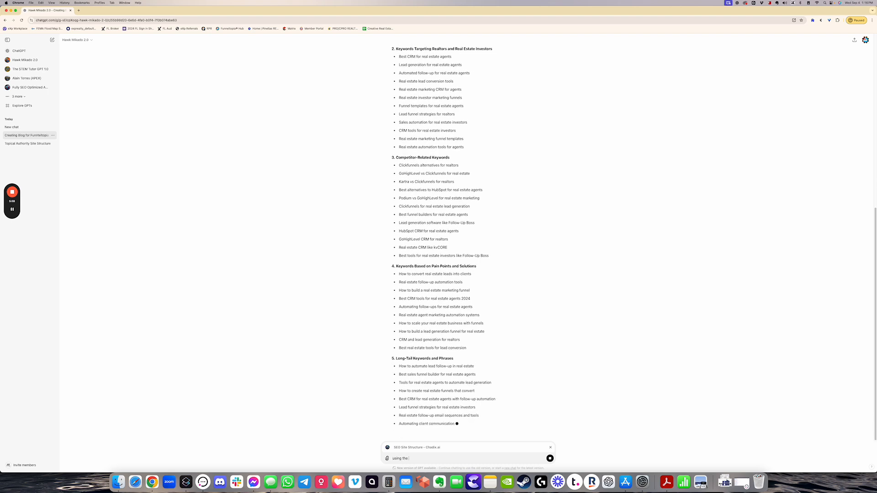
text(keywords abov)
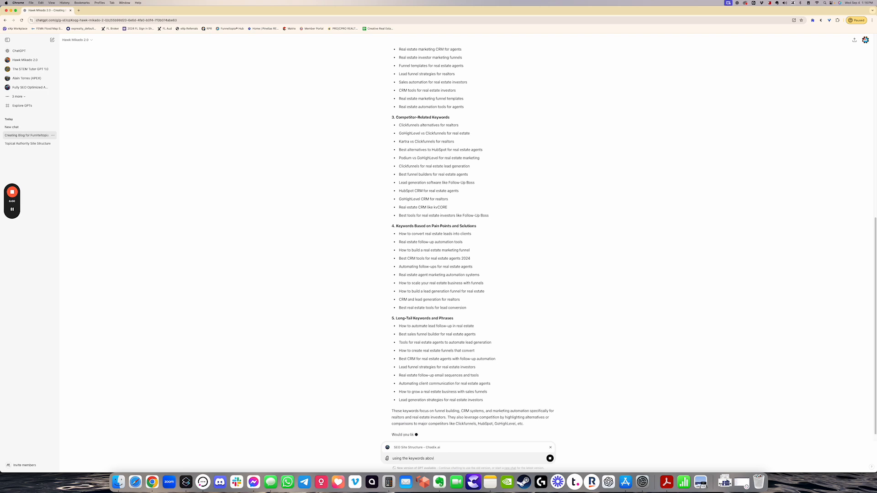
text(e for my website https://funneltopia.io)
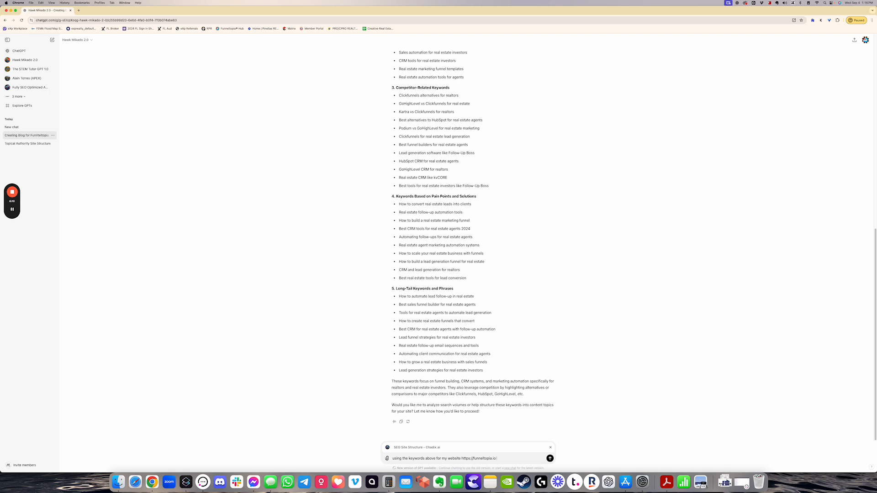
scroll(425, 144, up, 10)
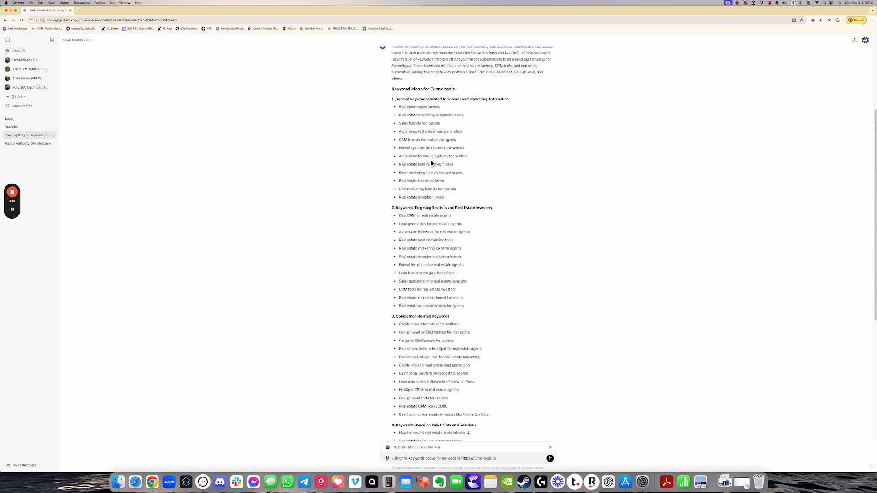
text(come up with a topical authority site)
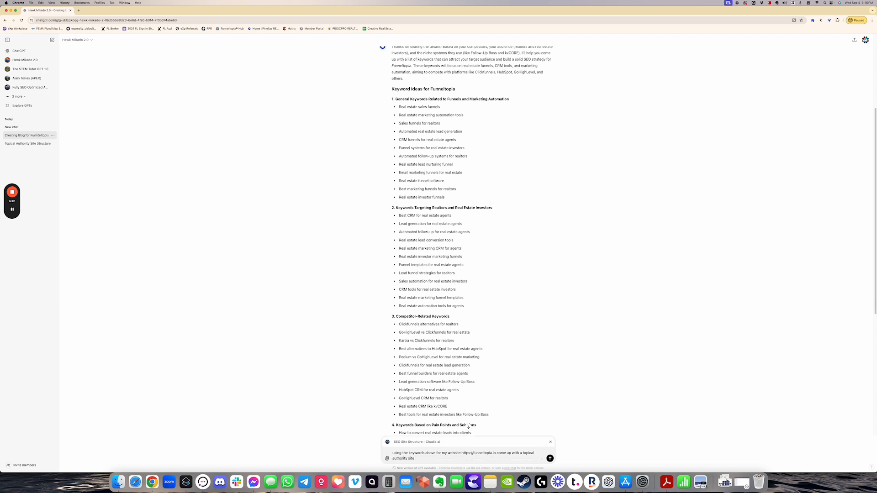
text( strucutre)
key(Return)
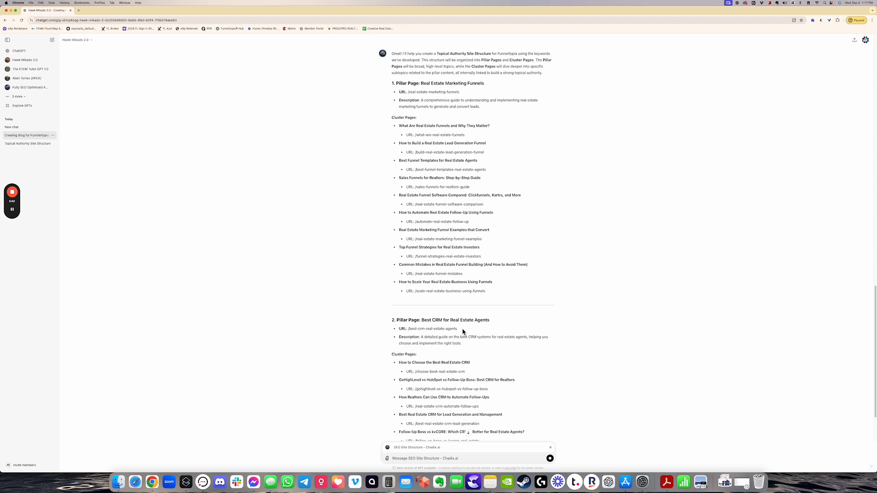
Start a follow-up message with "continue" and review the generated pillar and cluster pages down to the cut-off point.
scroll(463, 333, down, 5)
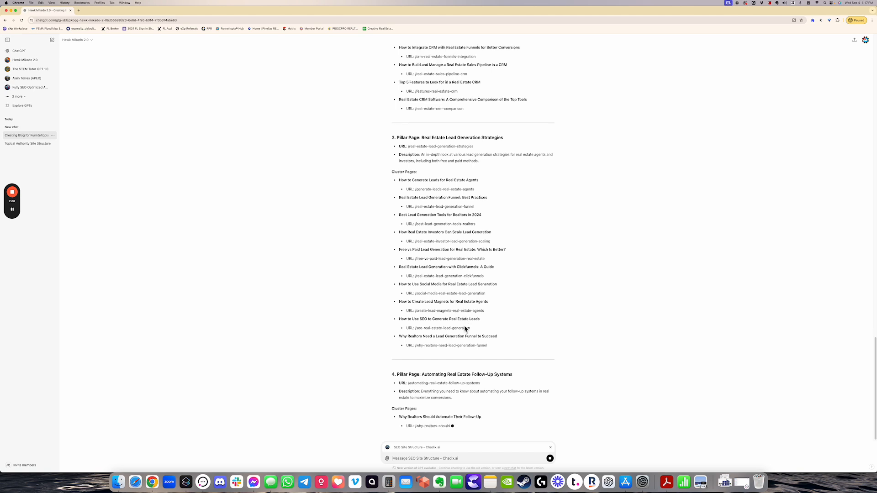
text(con)
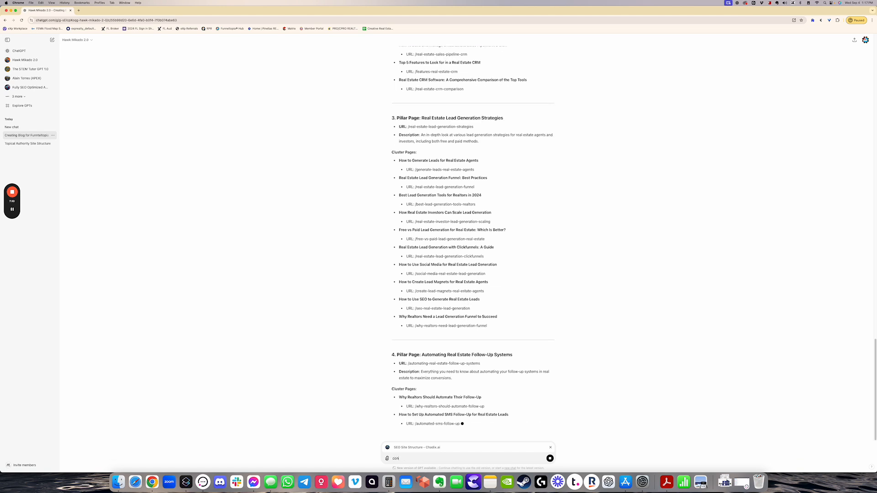
text(tinue)
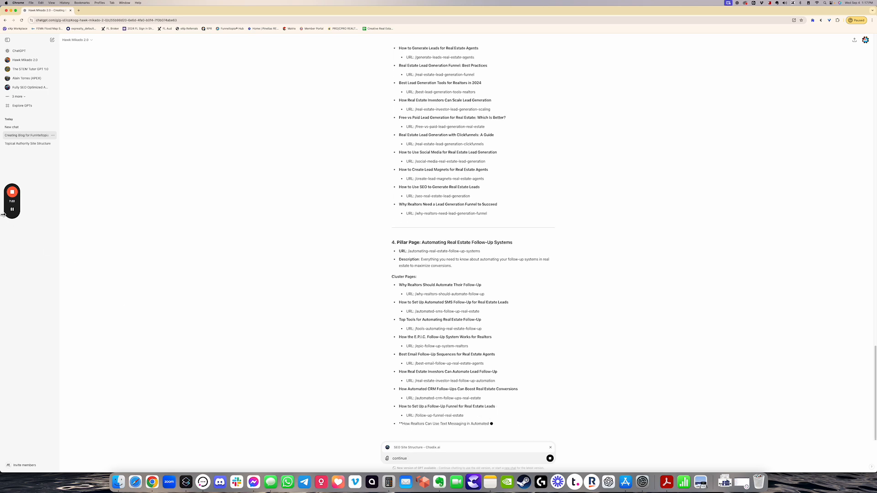
mouse_move(12, 212)
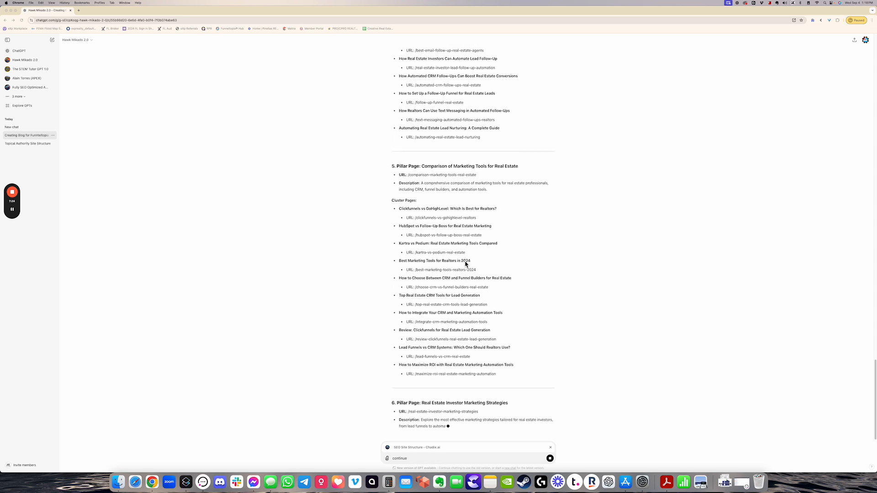
scroll(457, 241, up, 1)
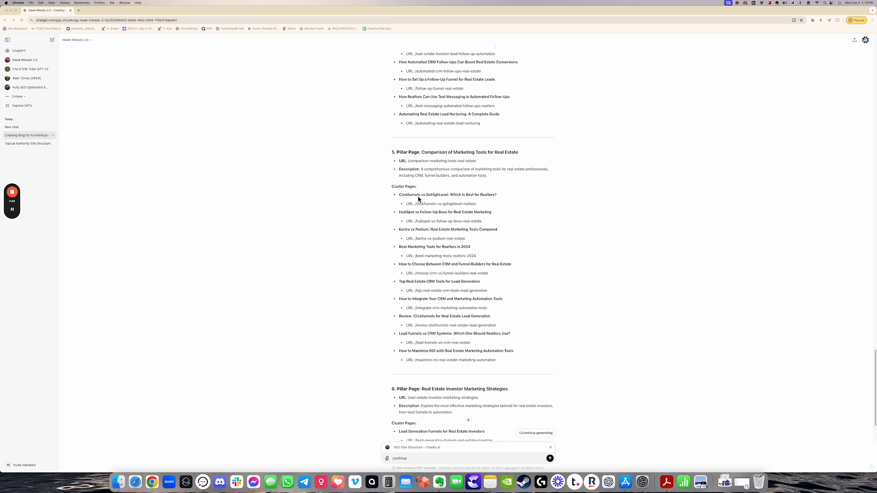
scroll(447, 256, down, 3)
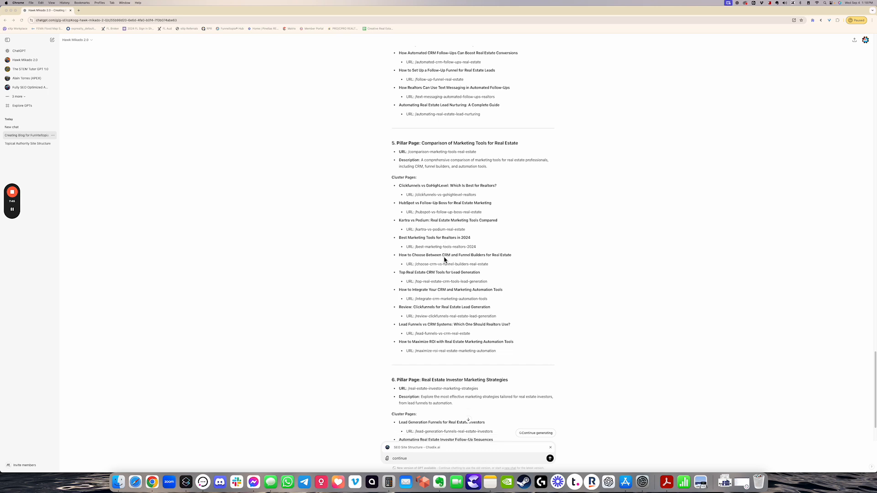
scroll(443, 272, down, 2)
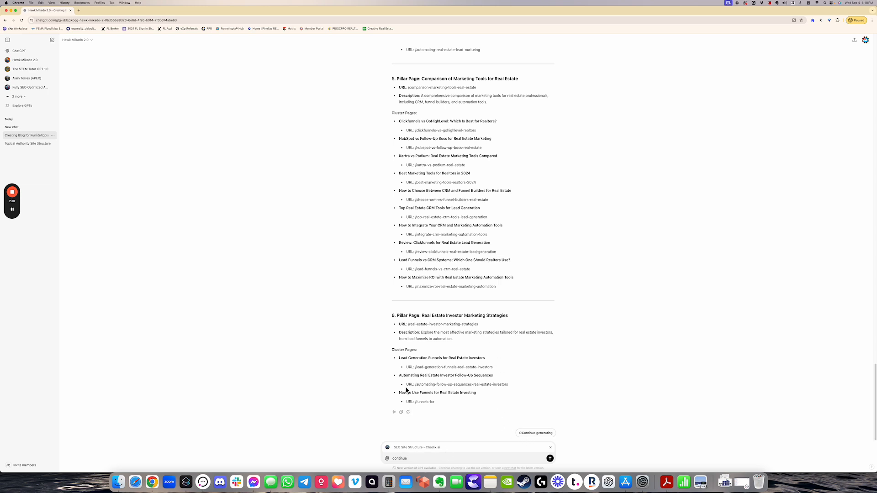
Extend the message to "continue from the top of #6. Pillar Page: Real Estate Investor Marketing Strategies", reusing the copied heading, and send it.
click(420, 457)
text(from the top of #6 pillar page)
triple_click(399, 317)
key(super+c)
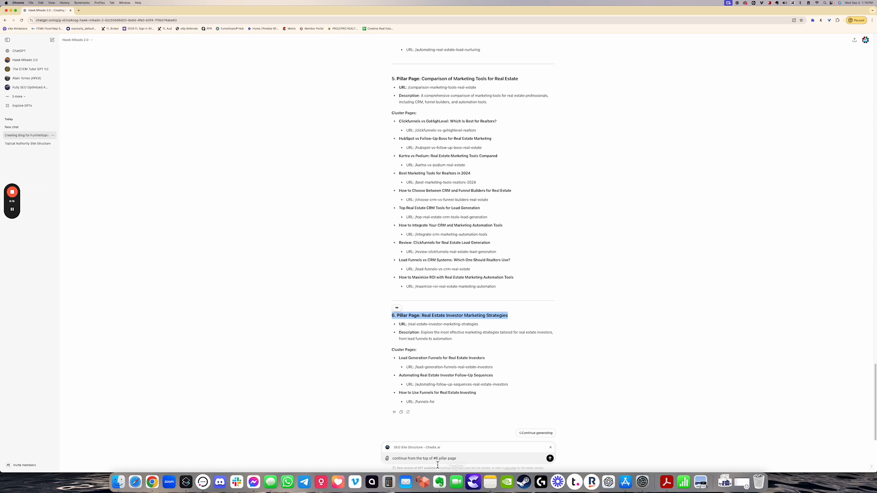
drag(436, 460, 469, 459)
key(super+v)
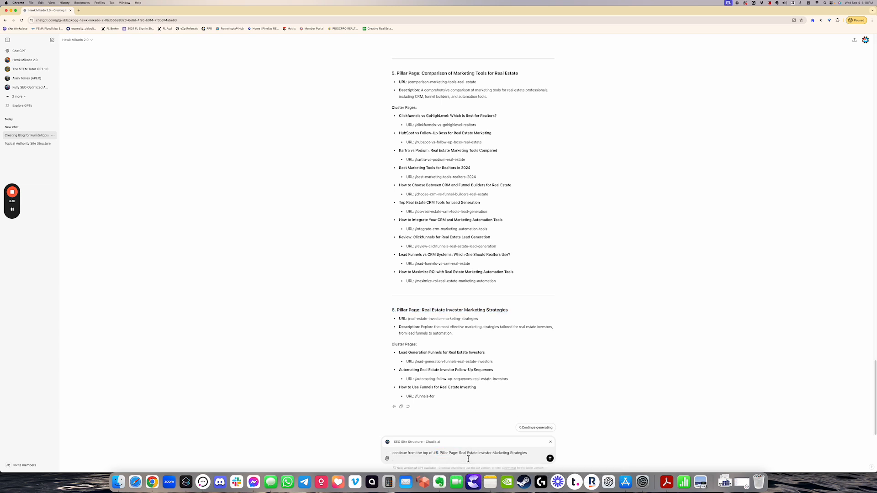
key(Return)
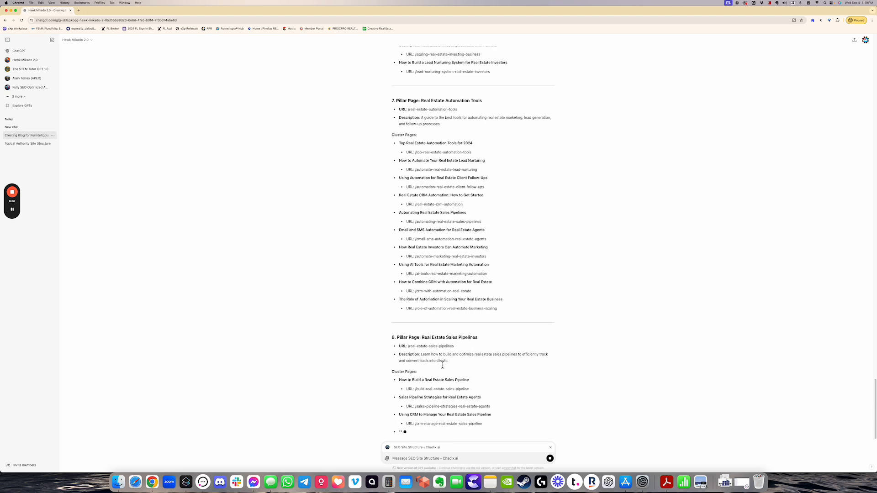
click(13, 212)
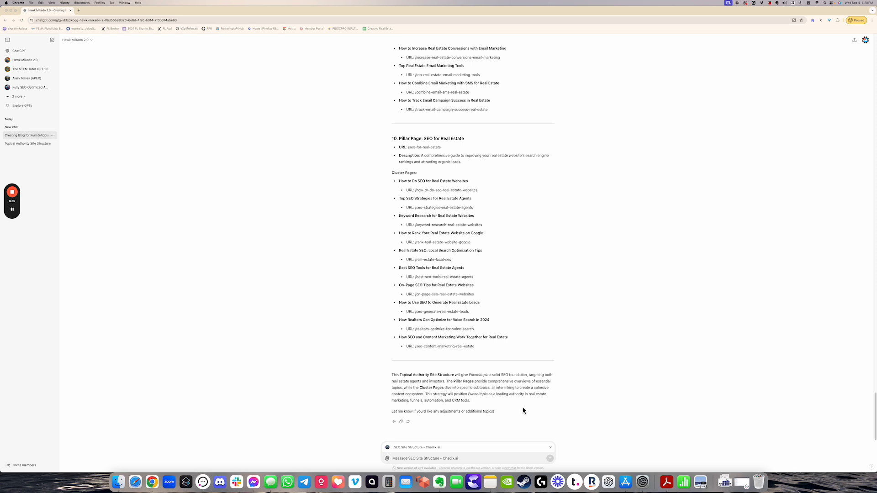
Remove the site structure GPT from the message and mention Fully SEO Optimized Article including FAQ's (2.0) instead.
click(551, 449)
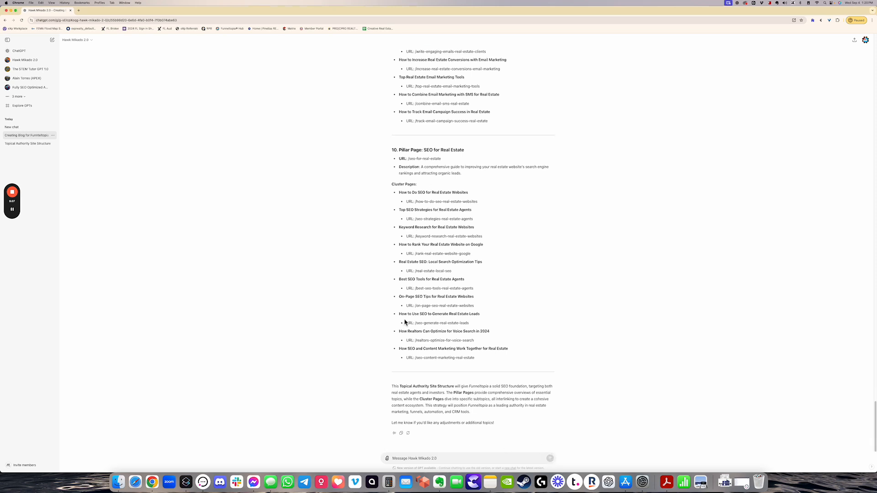
drag(400, 350, 509, 369)
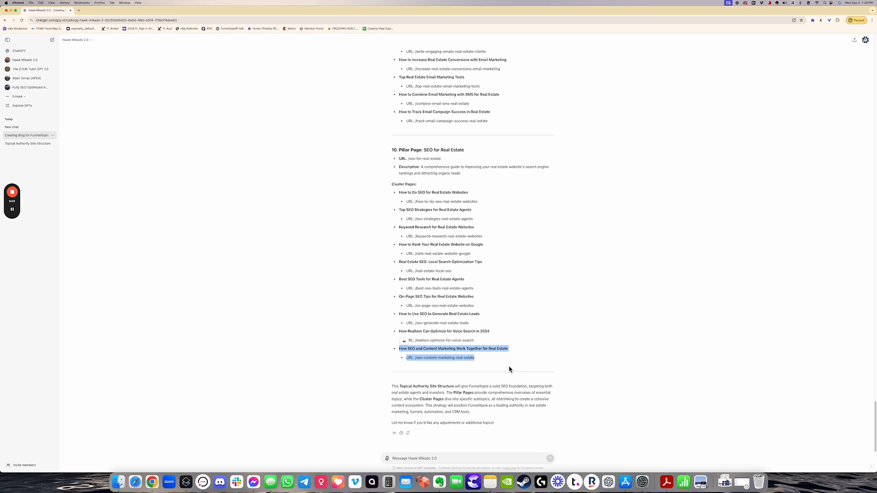
click(410, 459)
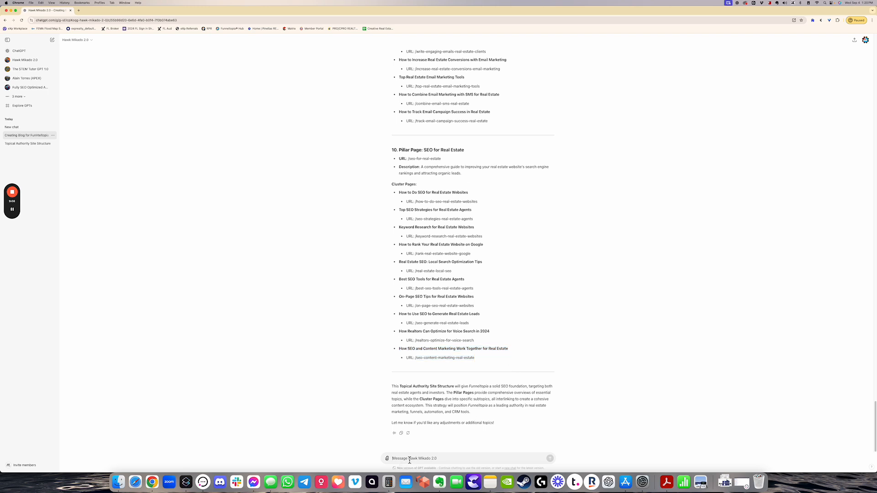
text(@)
key(Down)
key(Down)
key(Down)
key(Down)
key(Down)
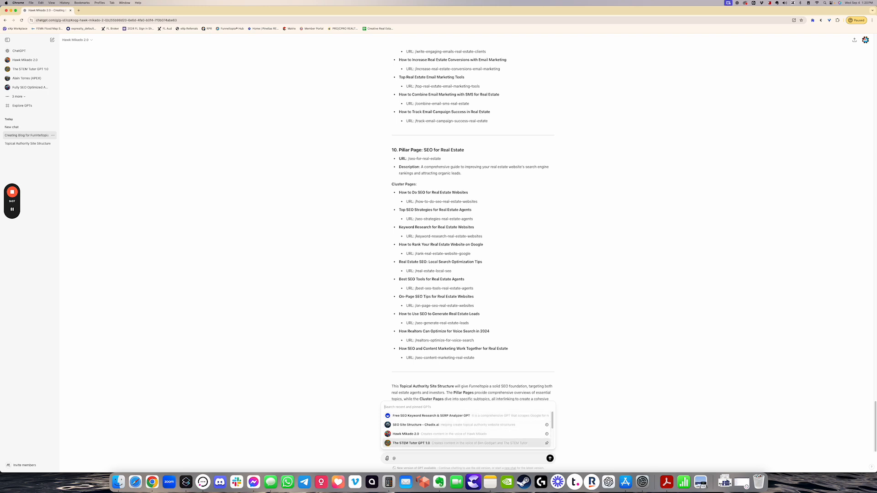
key(Return)
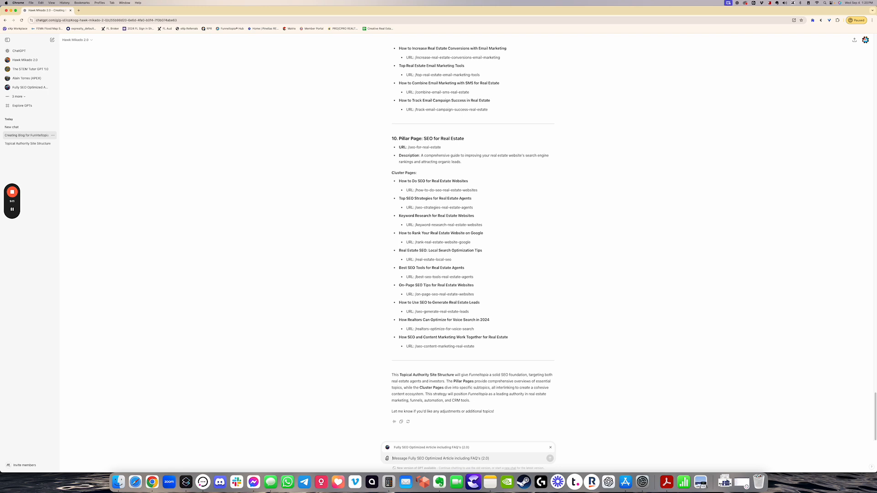
Start a prompt for a long form blog article outline with described sections and sub-sections, plus bullet points and sub-bullet points in each sub-section.
text(Crea)
text(tion, sub-sections,)
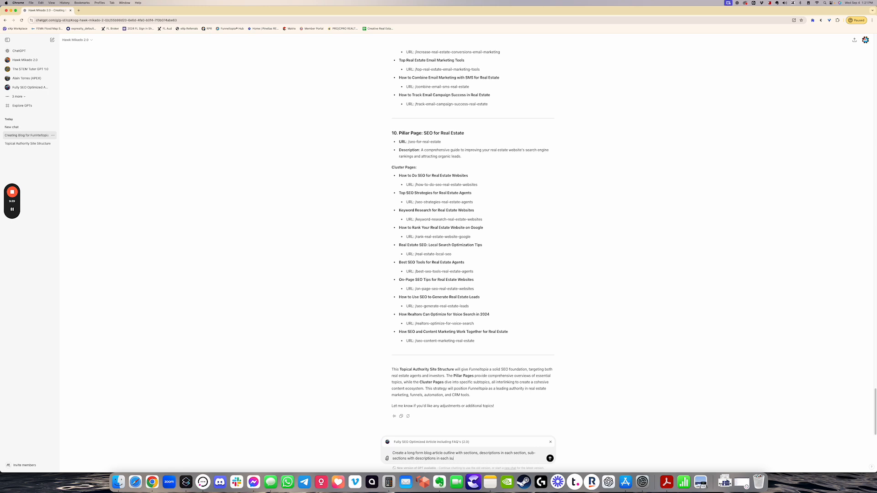
text(ction, bullet points and sub-bullet points in each sub-section)
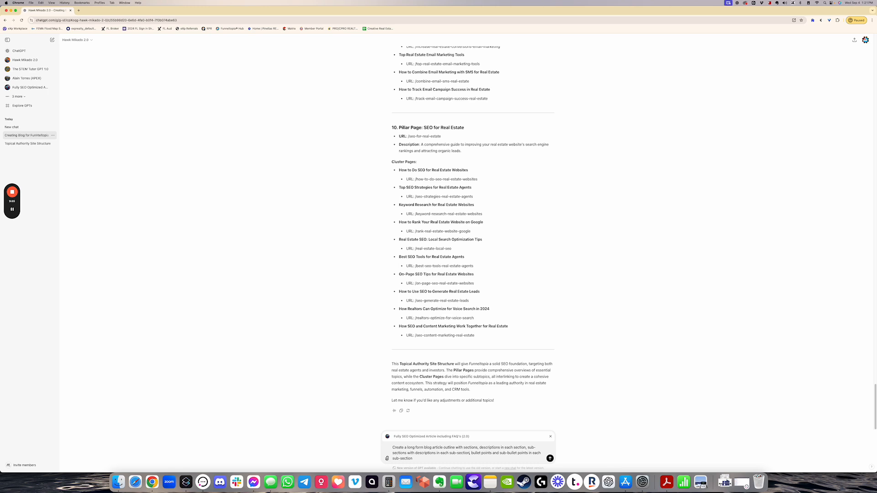
Ask for short descriptions on the bullet points and sub-bullet points in the prompt, so that there are 4 levels each with descriptions.
text(with short descriptions)
key(super+shift+Right)
key(super+c)
key(BackSpace)
click(532, 453)
key(super+v)
click(414, 459)
text(,)
text(bullet point)
text( - so that ther)
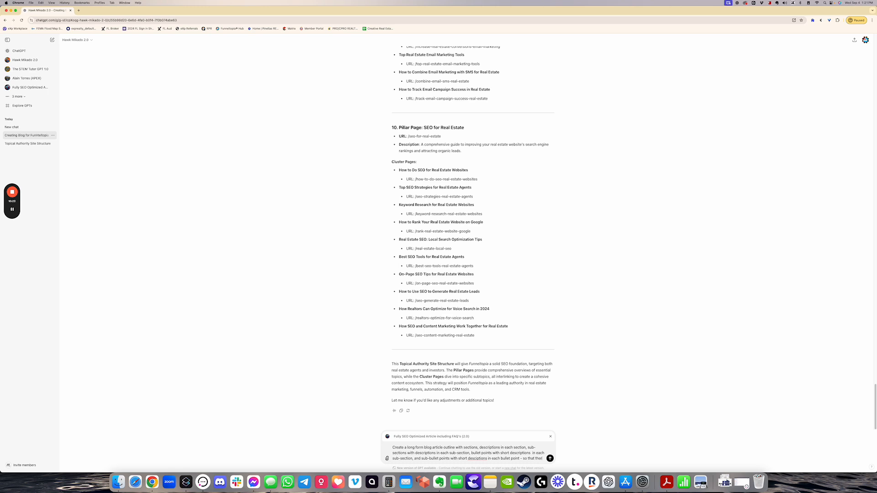
text(e are 4 levels each with descriptions. Thi)
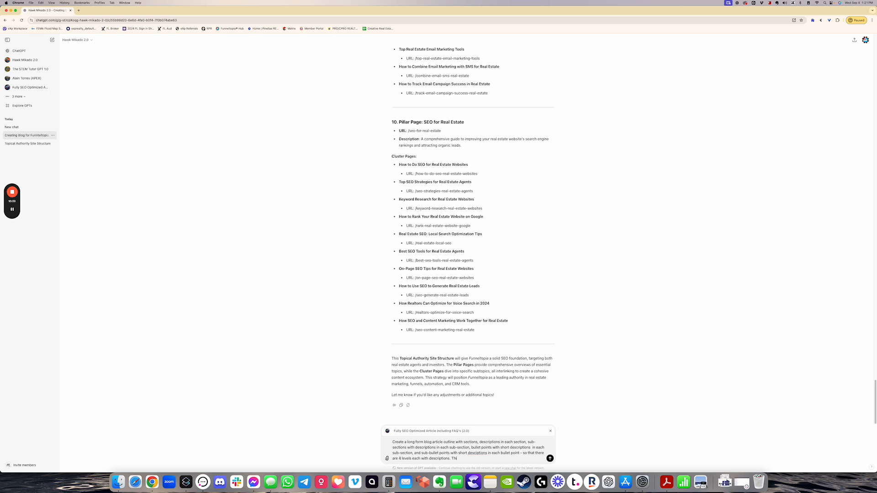
Add to the prompt that the outline should be able to write a 3000 to 5000 word SEO optimized blog article.
text(line shoul)
key(BackSpace)
key(BackSpace)
key(BackSpace)
text(d SEO optimized blog article.)
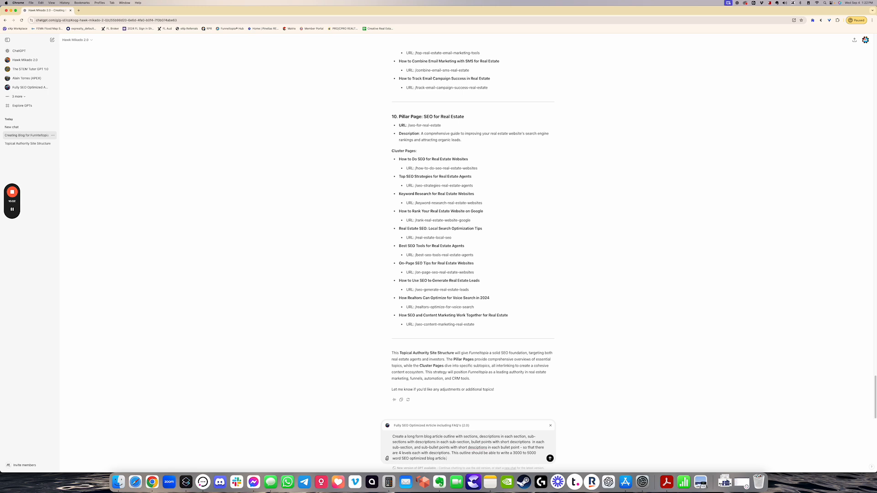
Add the article topic "How SEO and Content Marketing Work Together for Real Estate" with URL /seo-content-marketing-real-estate, and send the message.
key(shift+Return)
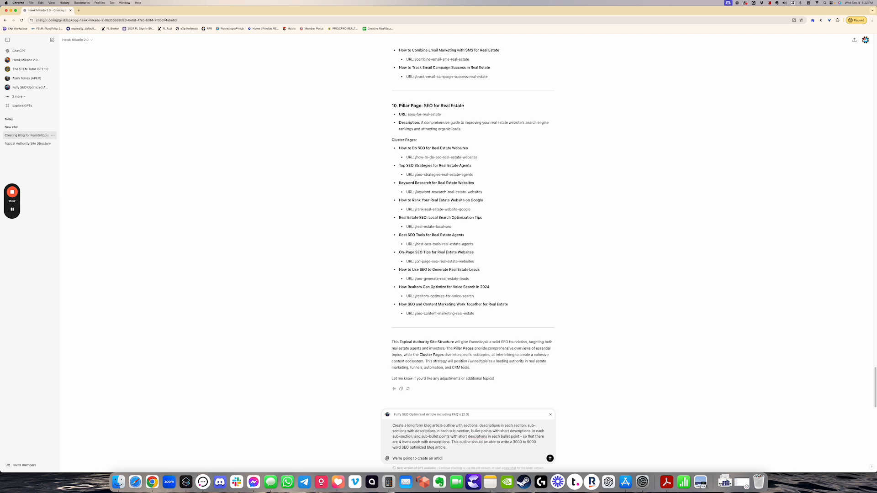
text(")
key(shift+Return)
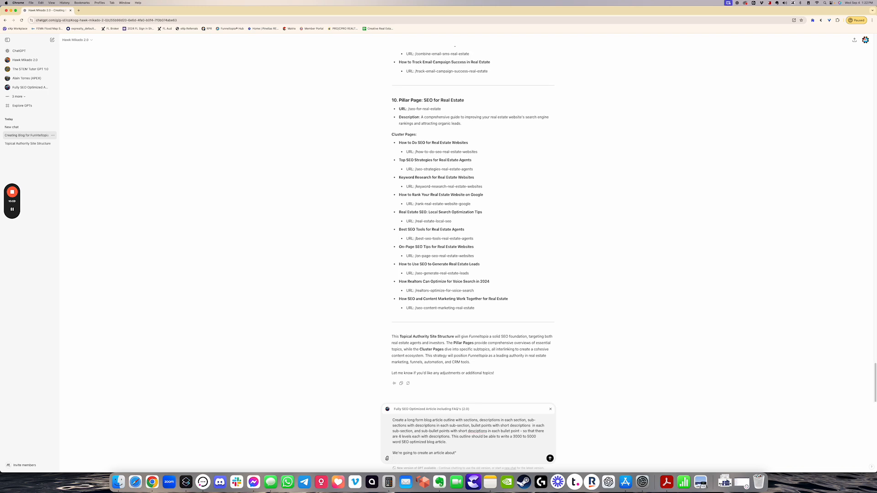
key(super+shift+v)
key(super+shift+v)
text(How SEO and Content Marketing Work Together for Real Estate URL: /seo-content-marketing-real-estate)
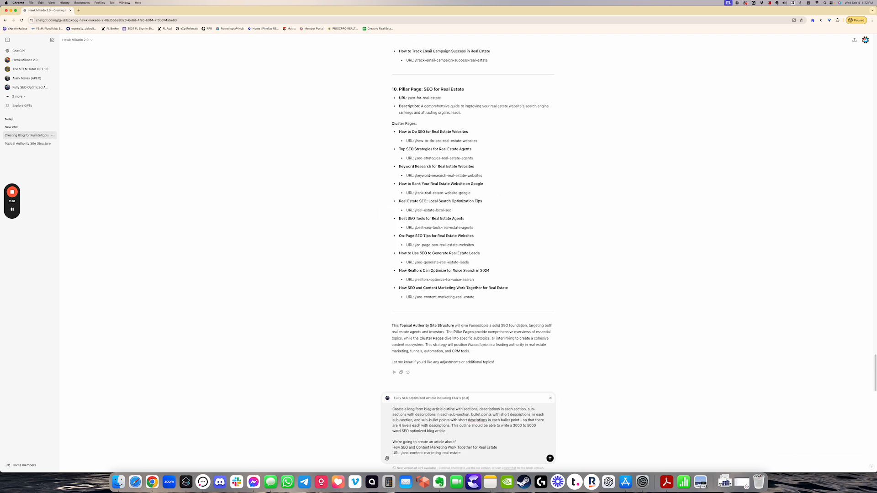
key(BackSpace)
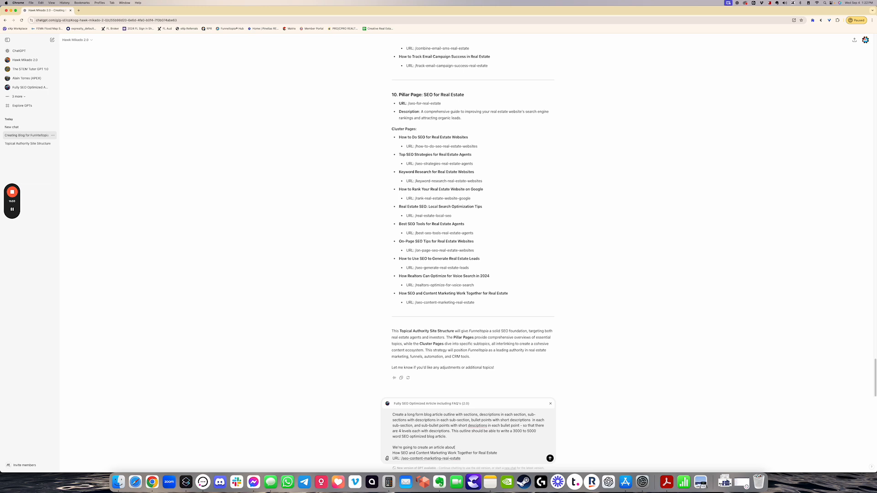
key(Return)
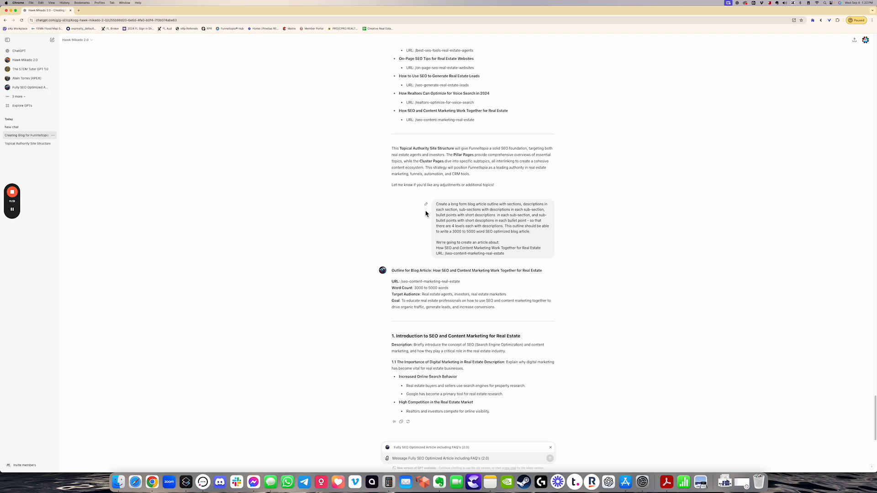
Edit the sent prompt to add "Do not include labels on the sections, sub-sections, bullets or sub-bullets.", resend it, and stop the response.
click(426, 210)
click(550, 227)
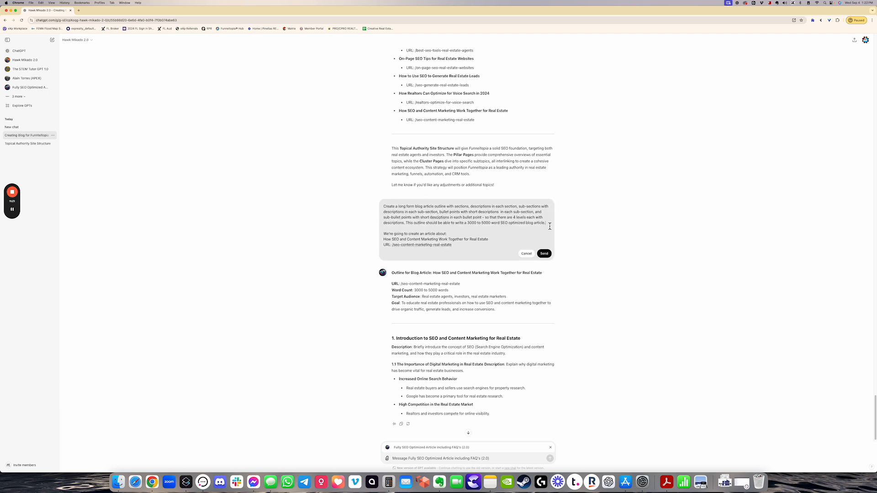
key(Return)
text(Do not include labels on the se)
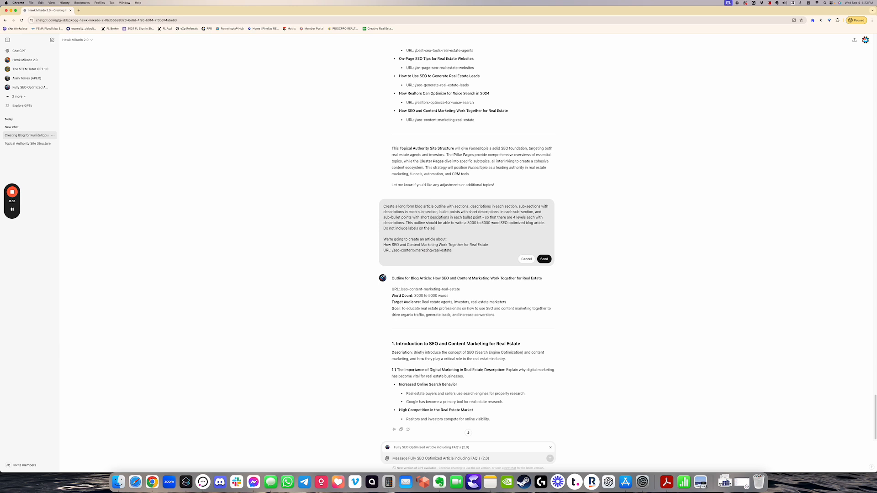
text(ctions, sub-sections, bullets or sub-bullets.)
key(Return)
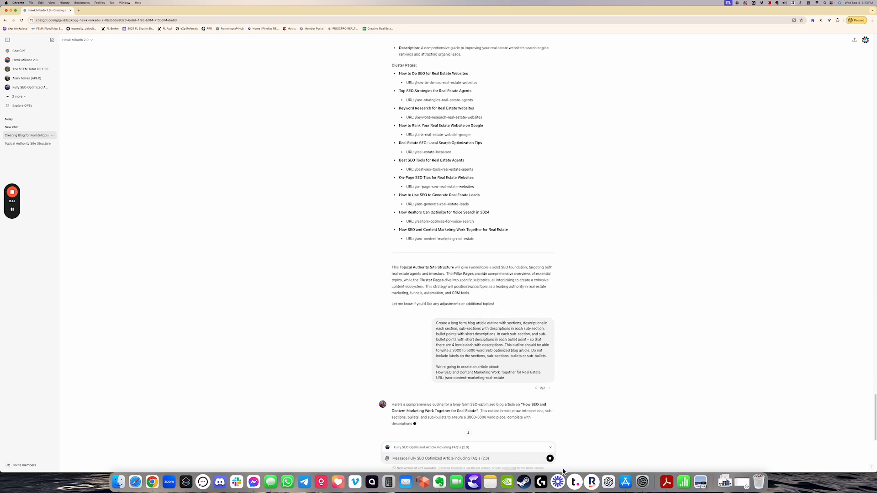
click(550, 458)
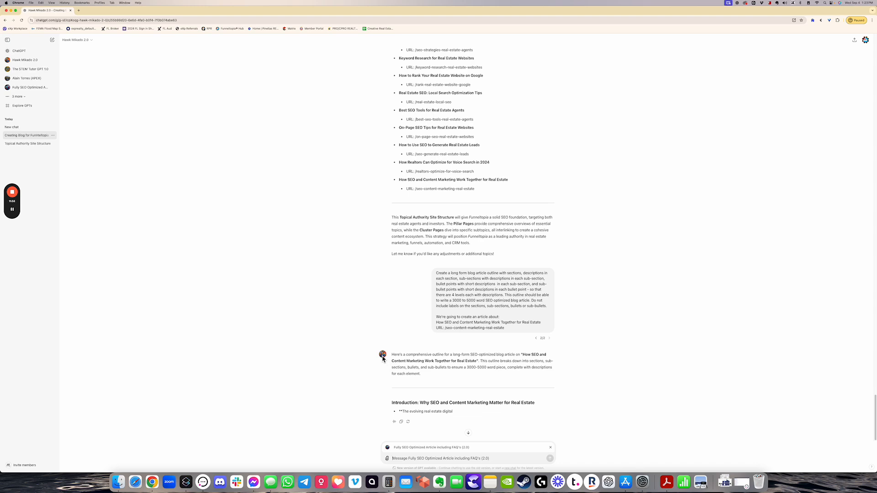
Replace the entire text of the sent outline prompt with Reply with "okay", keeping the prompt text for reuse, and resend the message.
click(427, 274)
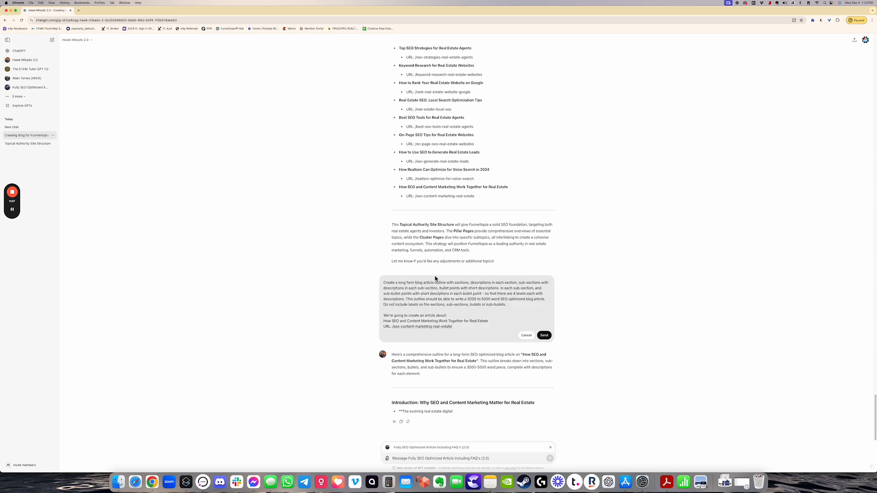
key(super+a)
key(BackSpace)
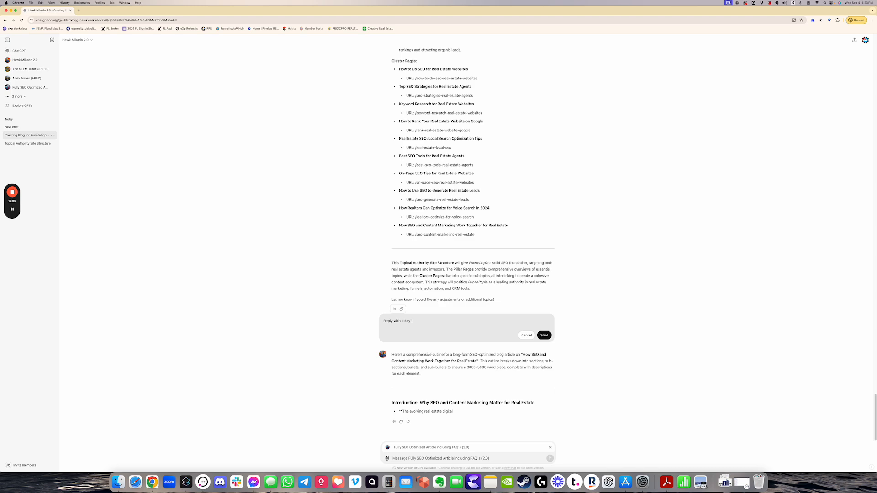
text(Reply with "okay")
key(Return)
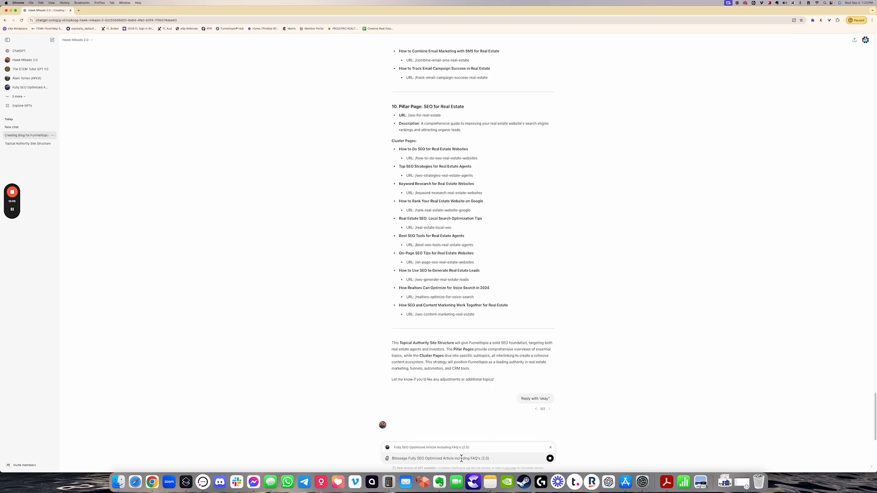
Send the full outline prompt, including the no-labels instruction and the article topic, as a new message to Fully SEO Optimized Article including FAQ's (2.0).
text(Create a long form blog article outline with sections, descriptions in each section, sub-sections with descriptions in each sub-section, bullet points with short descriptions  in each sub-section, and sub-bullet points with short desciptions in each bullet point - so that there are 4 levels each with descriptions. This outline should be able to write a 3000 to 5000 word SEO optimized blog article. Do not include labels on the sections, sub-sections, bullets or sub-bullets.  We're going to create an article about: How SEO and Content Marketing Work Together for Real Estate URL: /seo-content-marketing-real-estate)
scroll(483, 337, up, 1)
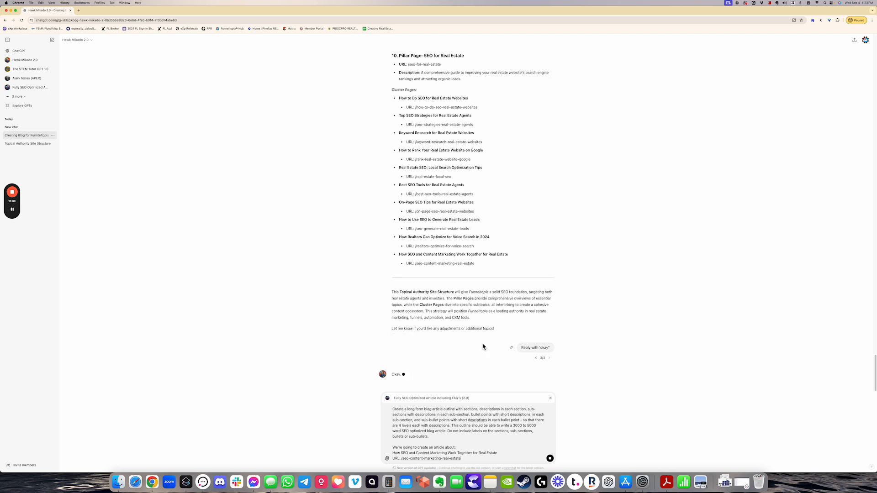
key(Return)
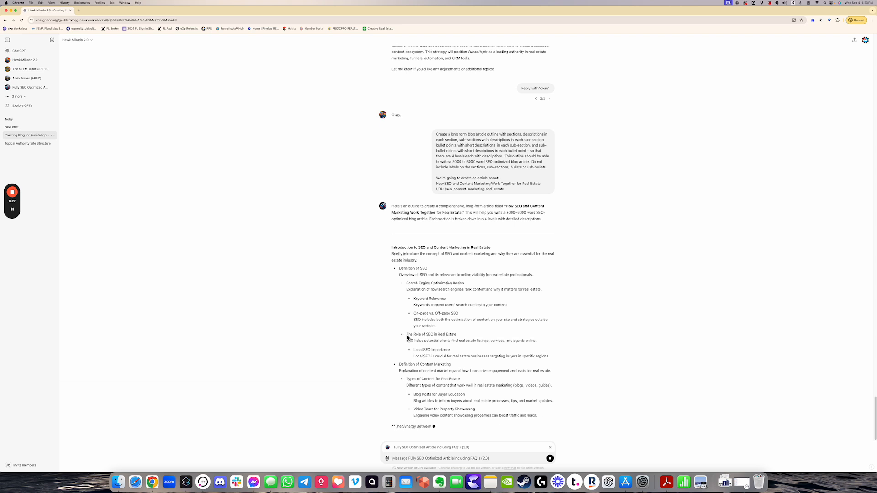
click(13, 211)
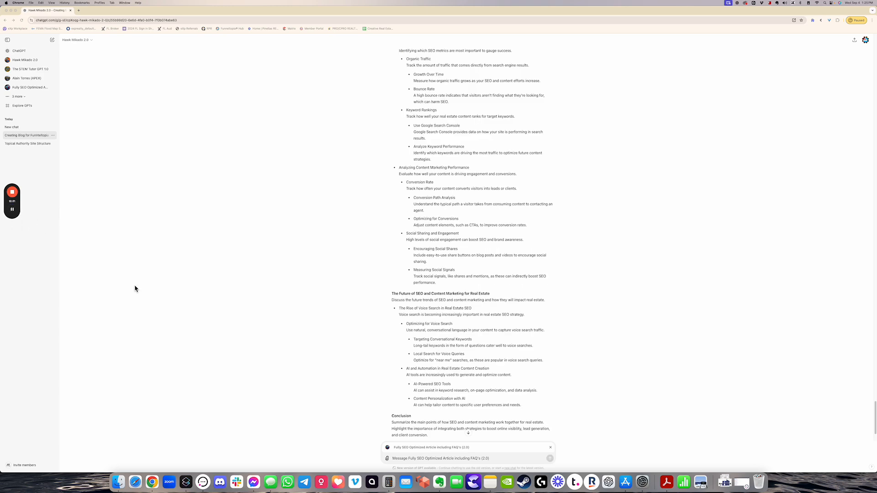
Check the generated outline and start a reply asking for a fully SEO optimized blog article that's 3000 to 5000 words long.
scroll(517, 341, up, 15)
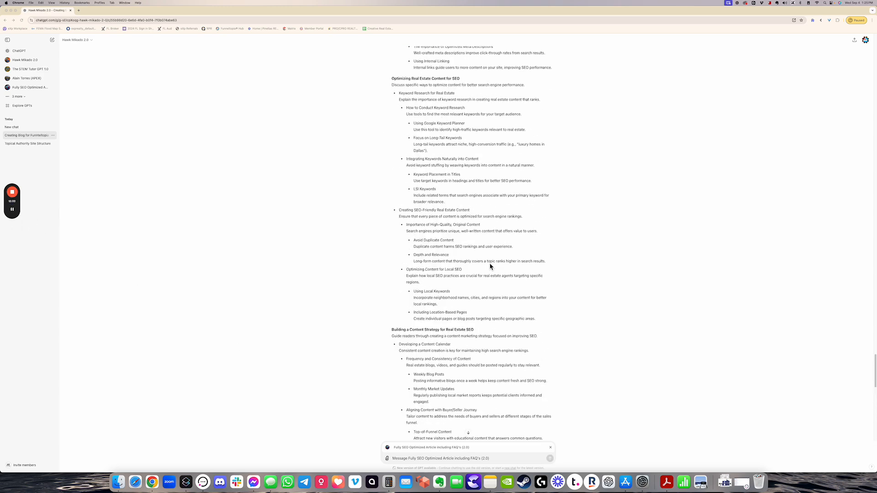
scroll(475, 254, up, 3)
scroll(450, 262, down, 10)
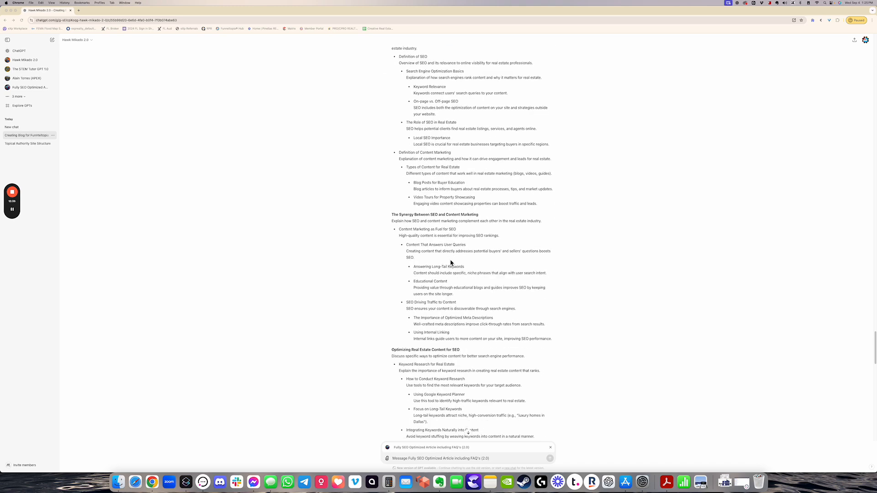
scroll(457, 290, down, 15)
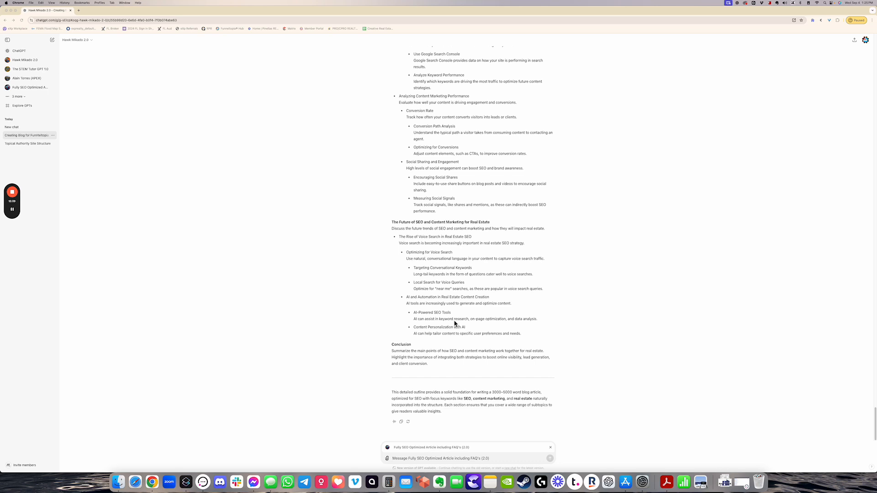
scroll(453, 322, up, 1)
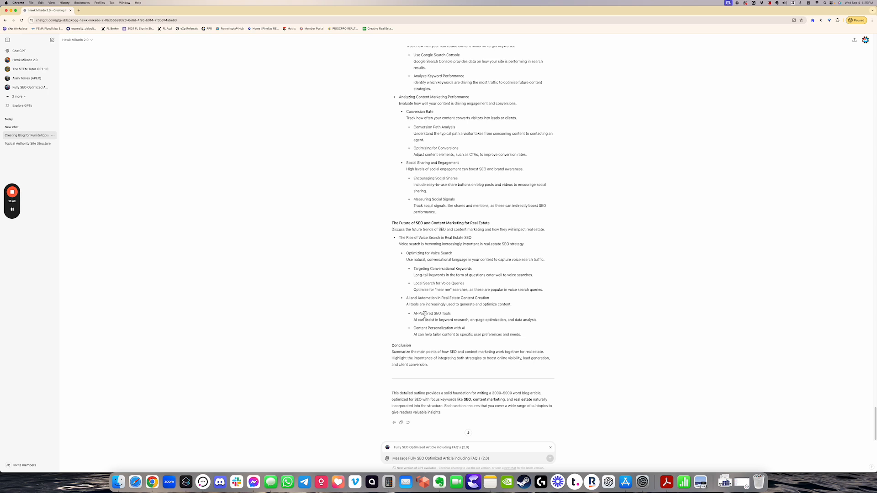
text(T)
text(go ahead and write)
text(ords long and)
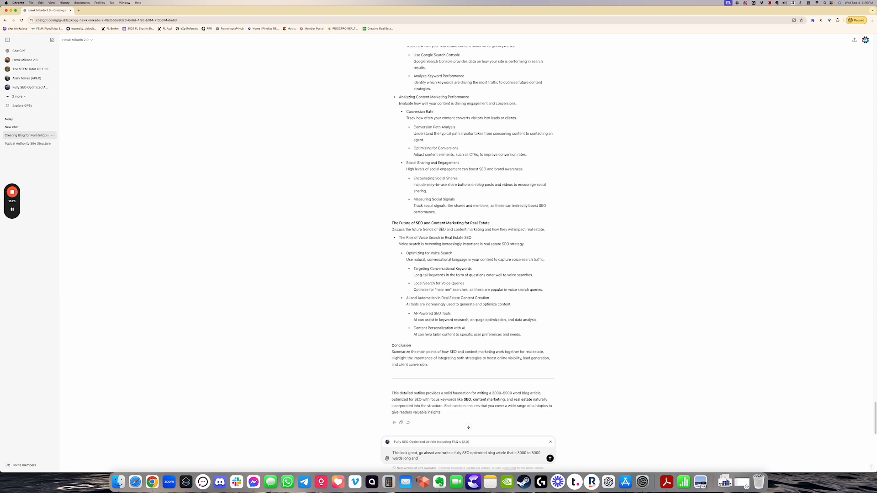
Reword the reply to request a "fully SEO keyword optimized" article of 3000 to 5000 words "using the outline above", and send it.
click(12, 209)
key(BackSpace)
key(BackSpace)
key(BackSpace)
key(BackSpace)
key(BackSpace)
key(BackSpace)
key(BackSpace)
key(BackSpace)
key(BackSpace)
key(BackSpace)
key(BackSpace)
text(keywrod)
key(BackSpace)
key(BackSpace)
key(BackSpace)
text(ords long using the outline above.)
key(Return)
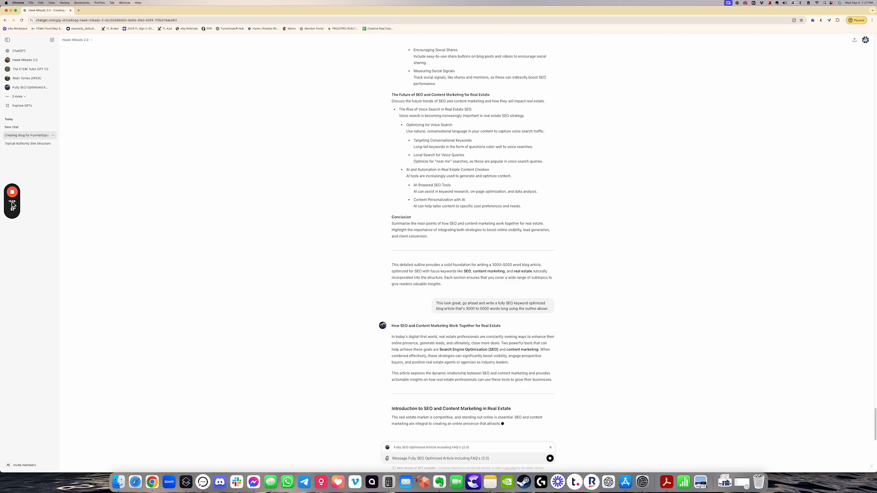
mouse_move(13, 208)
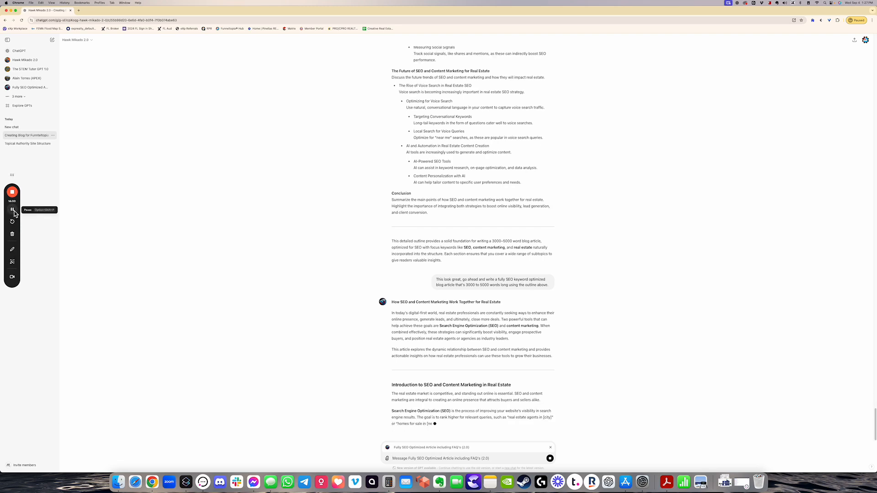
click(13, 210)
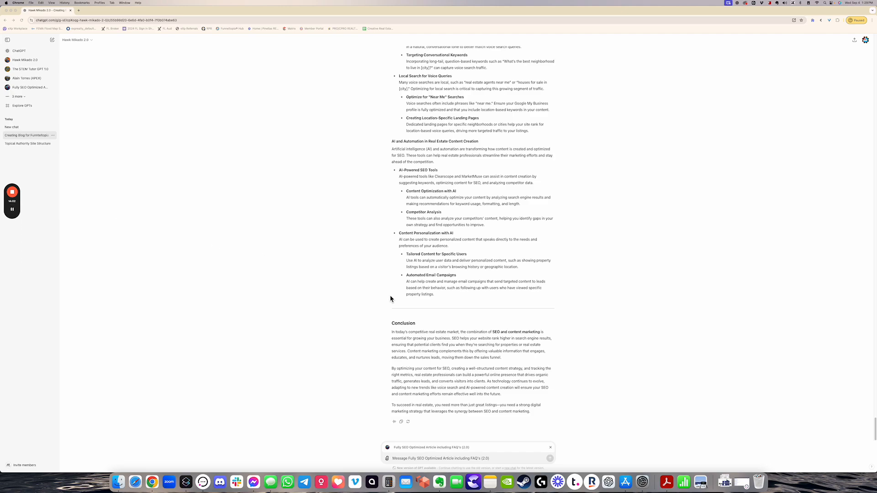
Review the generated article from its introduction to the conclusion, including where the writing was continued from Measuring the Success of SEO and Content Marketing.
scroll(411, 297, up, 20)
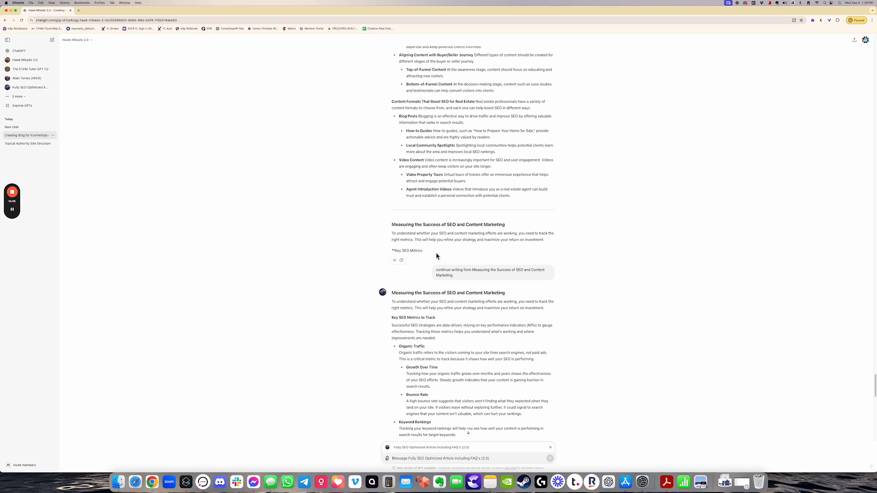
drag(422, 251, 505, 227)
triple_click(448, 271)
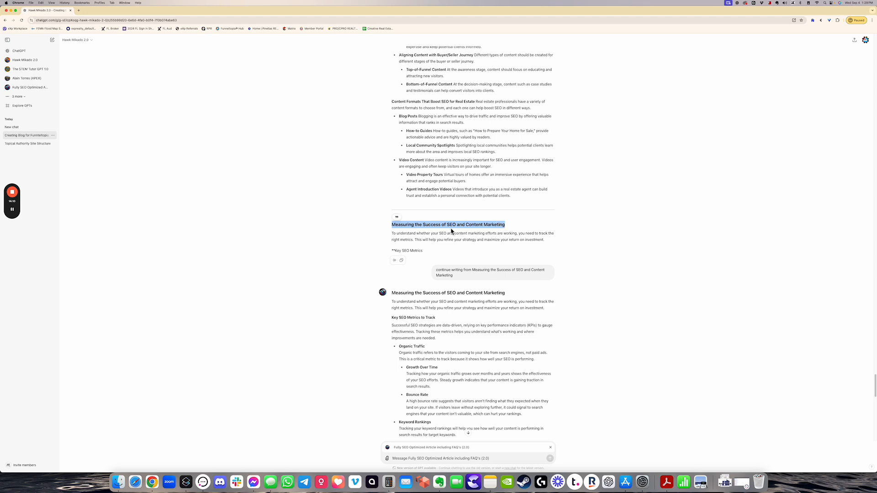
scroll(392, 217, up, 6)
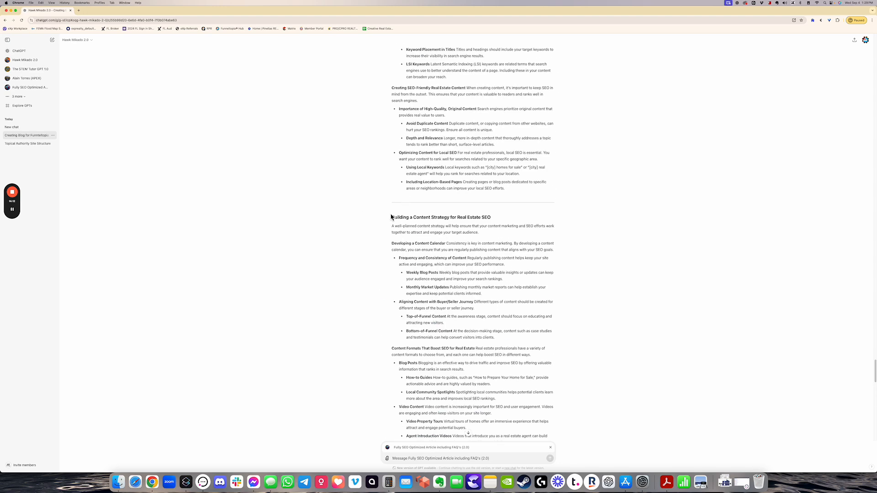
drag(391, 217, 523, 225)
scroll(516, 224, up, 1)
click(509, 224)
scroll(491, 225, up, 12)
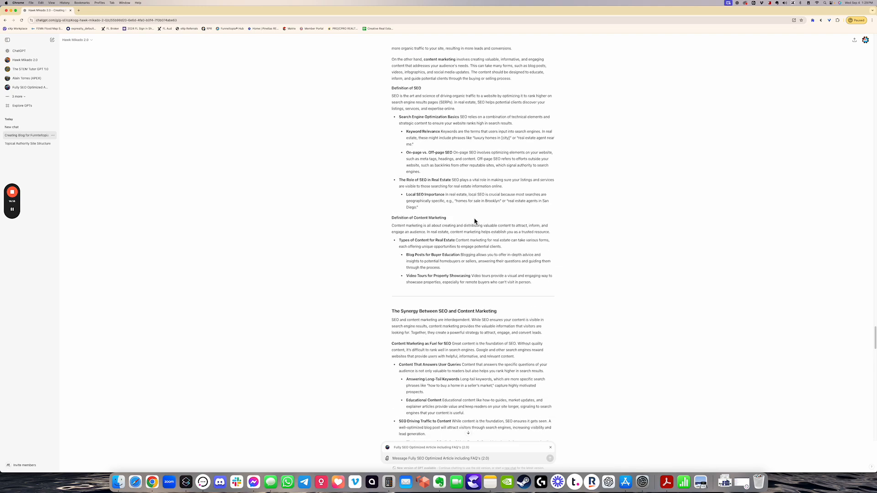
scroll(457, 219, up, 7)
scroll(406, 110, down, 3)
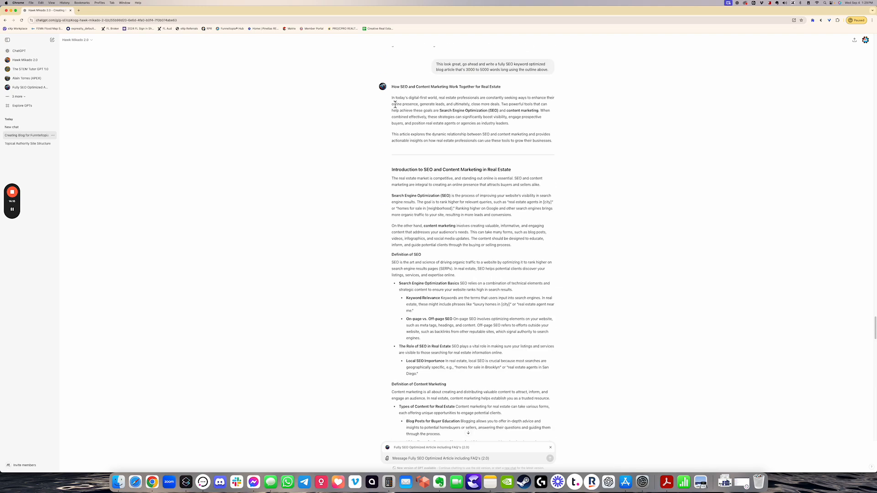
scroll(427, 202, down, 20)
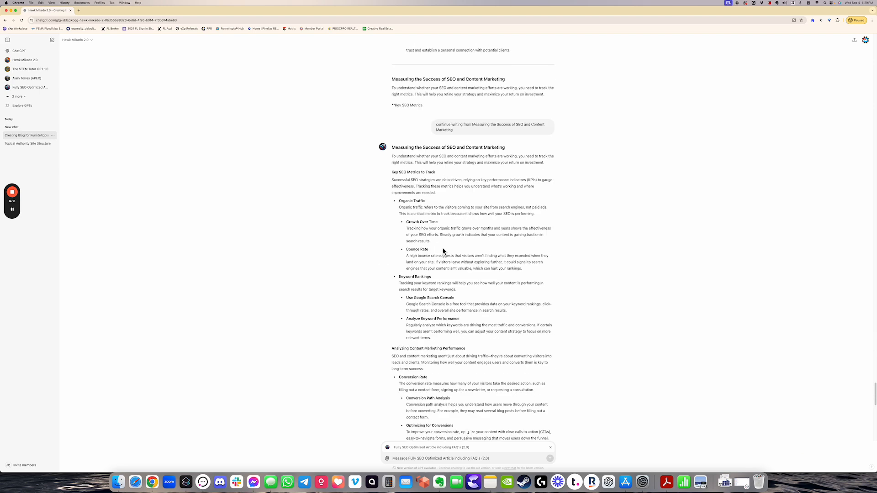
scroll(445, 252, down, 20)
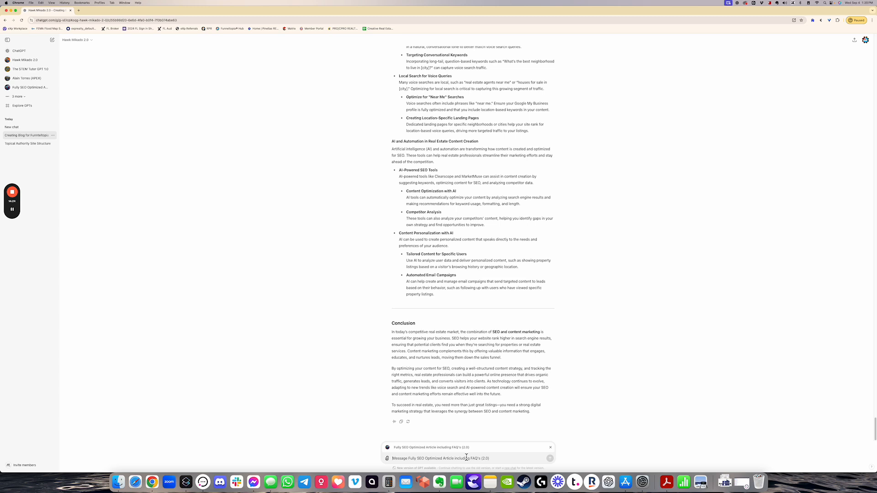
Remove the mentioned article-writing GPT from the message and begin asking for the article to be rewritten "in my voice", fun and engaging.
click(551, 448)
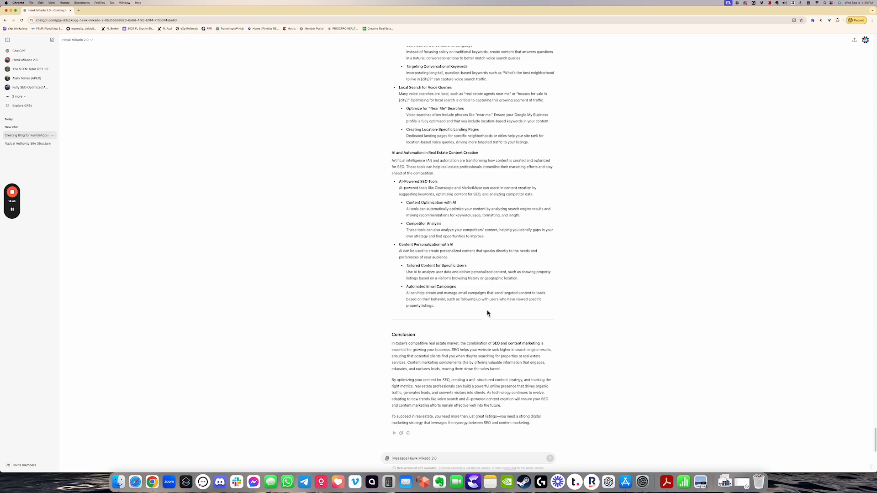
scroll(474, 352, up, 5)
scroll(472, 347, down, 5)
text(Wr)
key(BackSpace)
key(BackSpace)
text(This article looks great, I want you t)
Add that SEO can be boring if not talked about correctly, so the reader must be kept hooked in and having fun.
text(can be a boring topic if not talked)
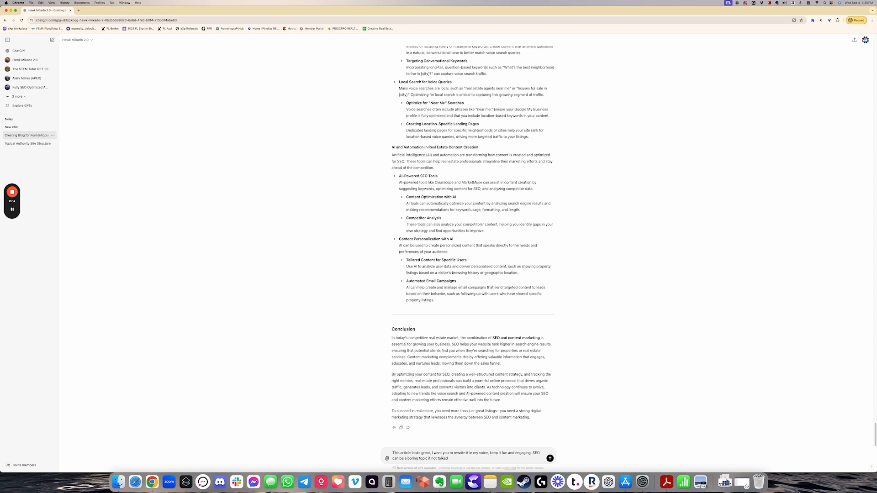
text(abou)
key(BackSpace)
key(BackSpace)
key(BackSpace)
key(BackSpace)
key(BackSpace)
key(BackSpace)
key(BackSpace)
key(BackSpace)
key(BackSpace)
key(BackSpace)
key(BackSpace)
key(BackSpace)
text(d in and having fun with it. M)
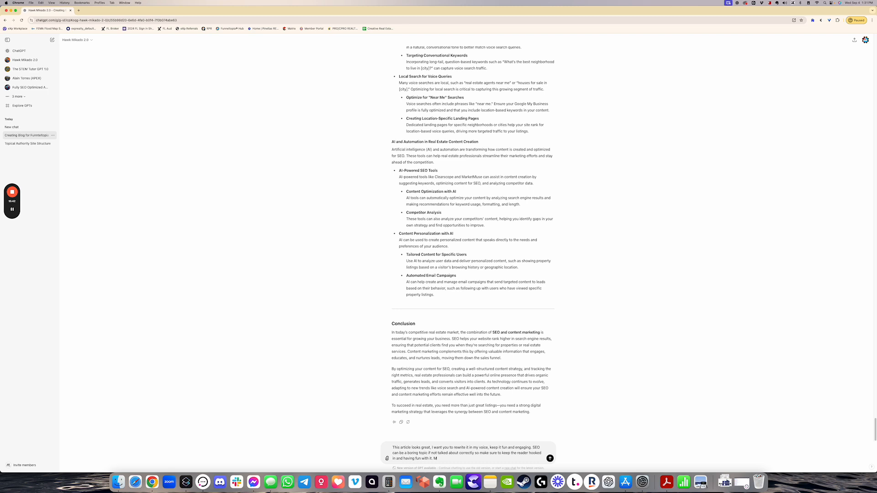
Finish the message with "Make sure to write it with all SEO optimized headers and tags." and send it.
text(ake sure to )
text(write it with all SEOP)
text(and tags, include)
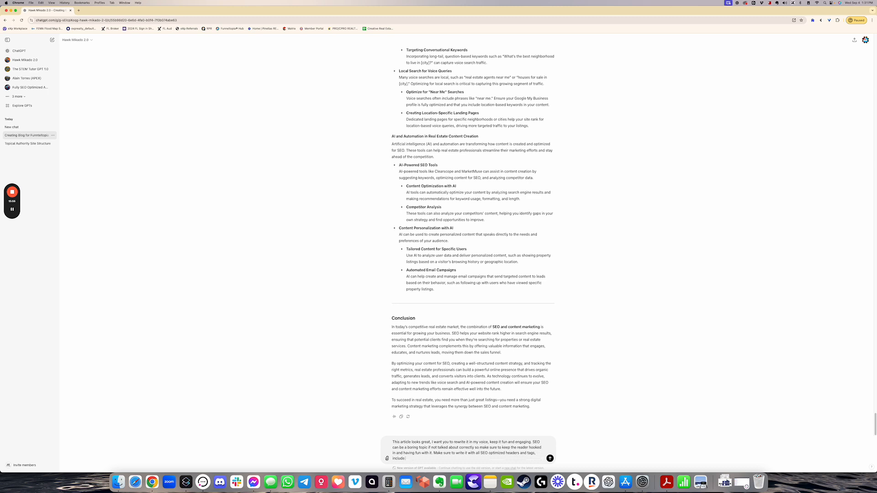
text( locations f)
key(BackSpace)
key(BackSpace)
key(BackSpace)
key(BackSpace)
key(BackSpace)
key(BackSpace)
key(BackSpace)
key(BackSpace)
key(BackSpace)
key(BackSpace)
key(BackSpace)
key(BackSpace)
key(BackSpace)
key(BackSpace)
key(BackSpace)
key(BackSpace)
key(BackSpace)
key(BackSpace)
key(BackSpace)
key(BackSpace)
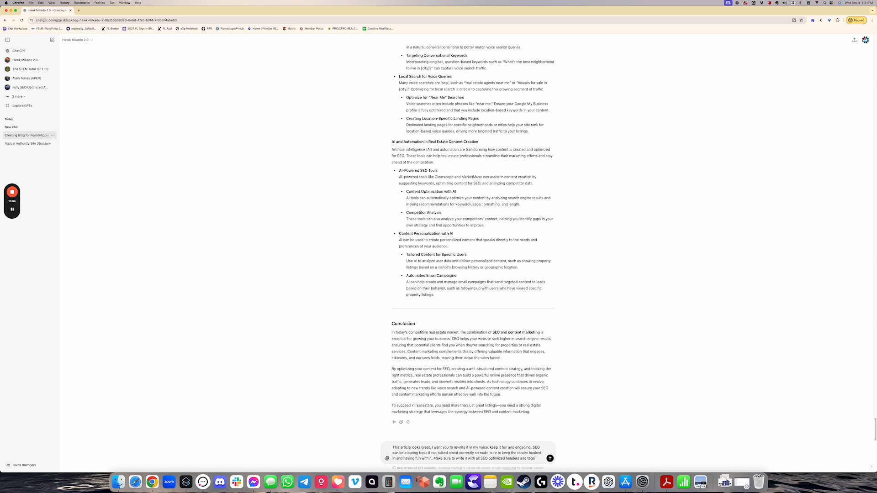
key(Return)
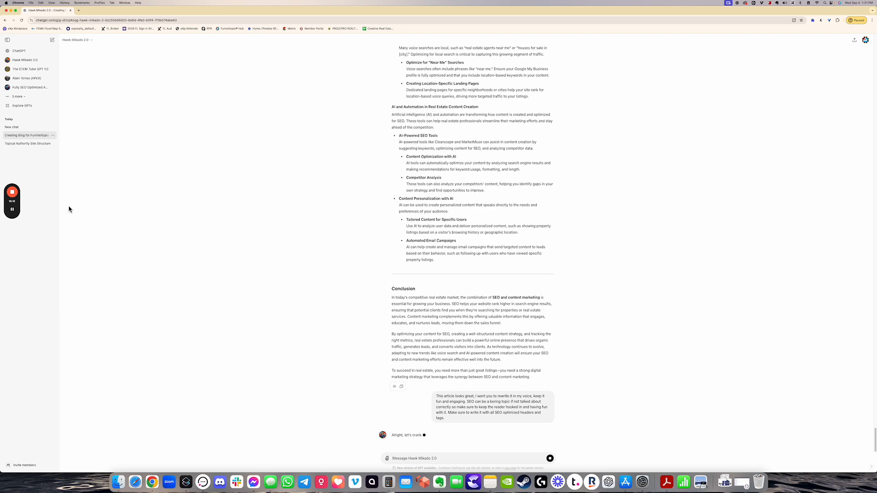
mouse_move(14, 210)
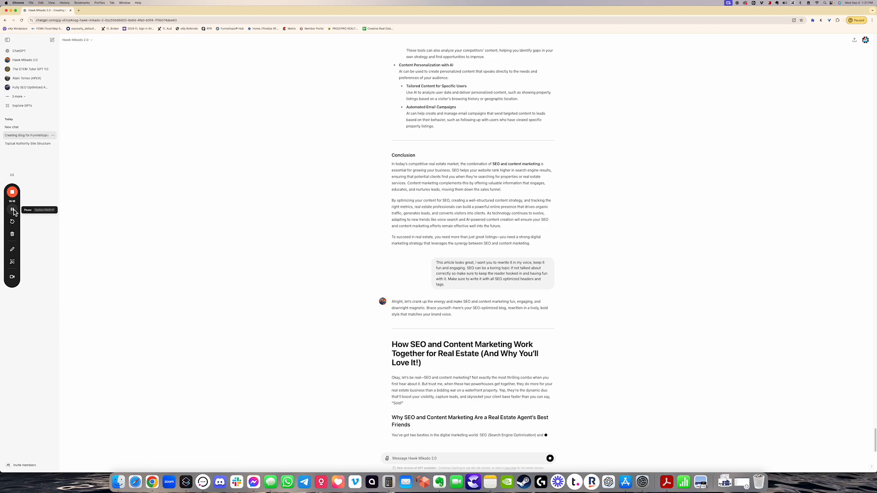
click(14, 210)
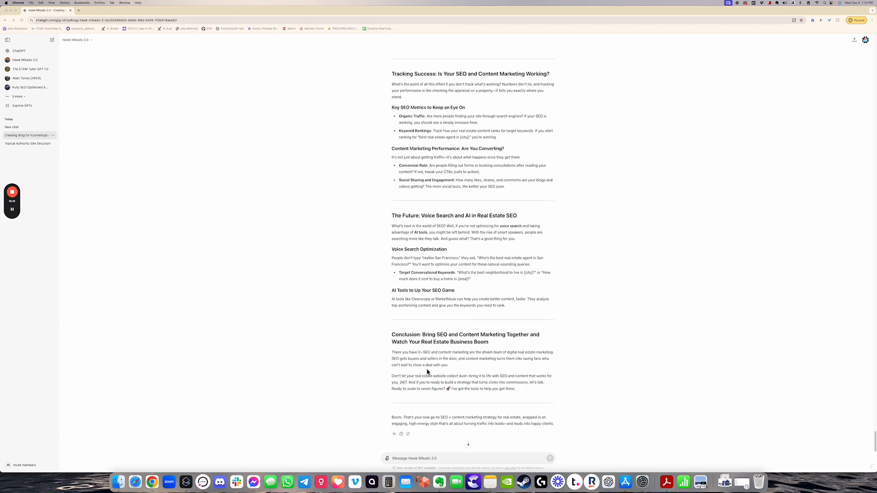
Check the rewritten article and edit the sent prompt to also request keeping the length the same, between 3000 and 5000 words.
scroll(427, 372, up, 20)
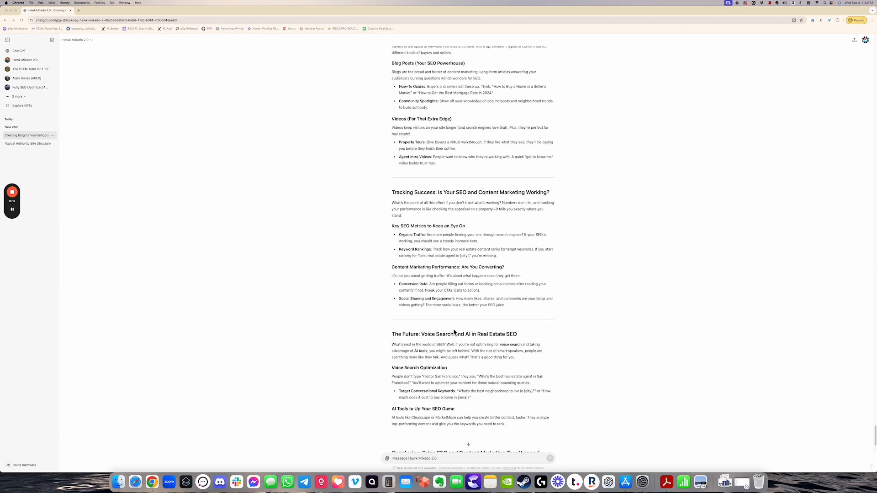
scroll(449, 325, down, 10)
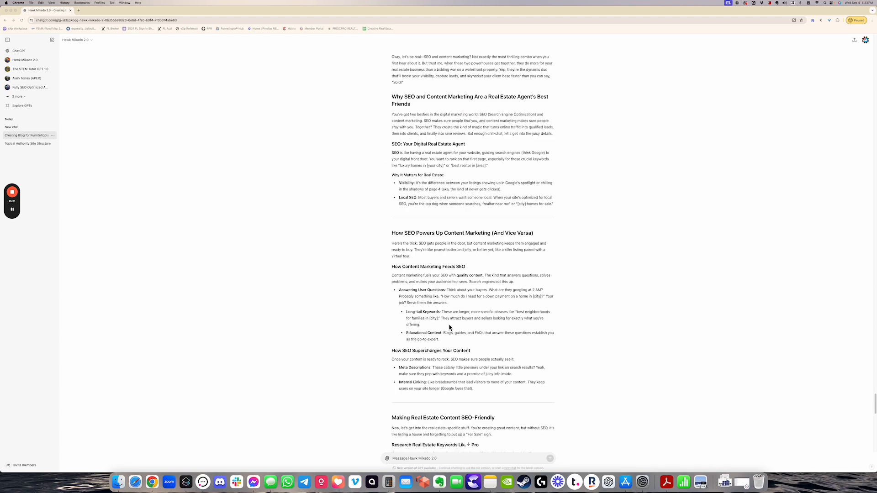
scroll(450, 333, down, 4)
scroll(450, 333, down, 5)
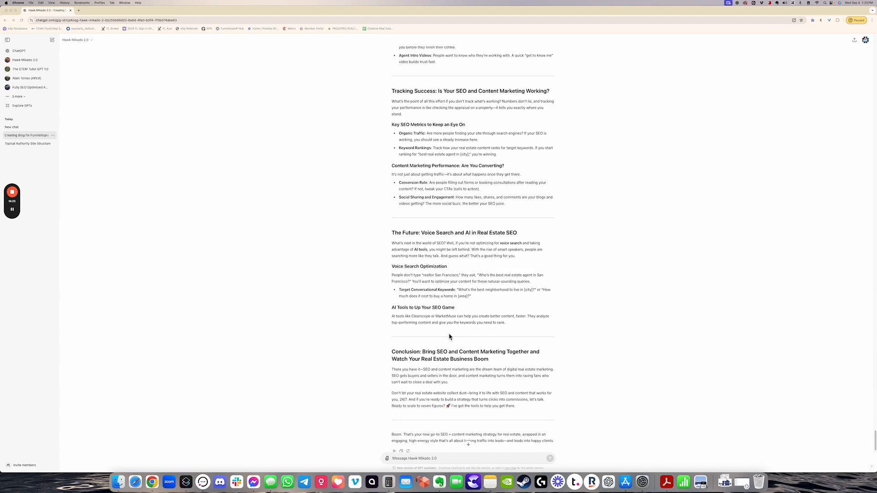
scroll(453, 351, up, 13)
scroll(452, 327, up, 10)
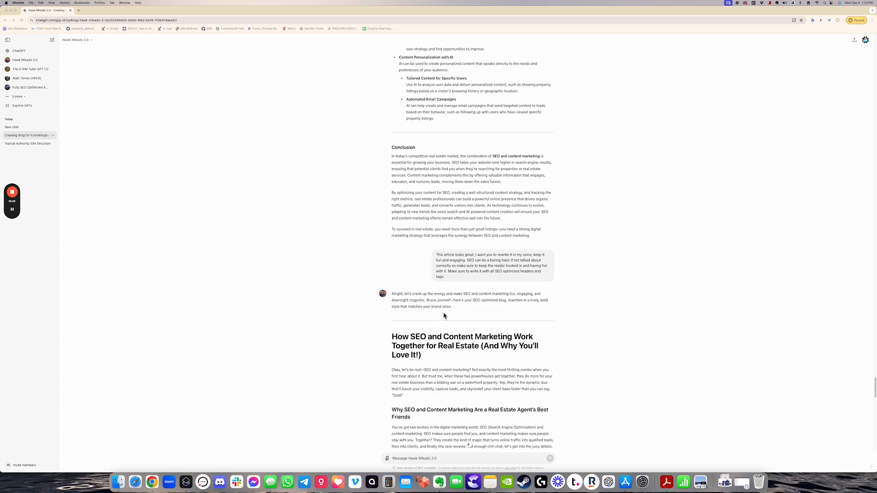
click(426, 256)
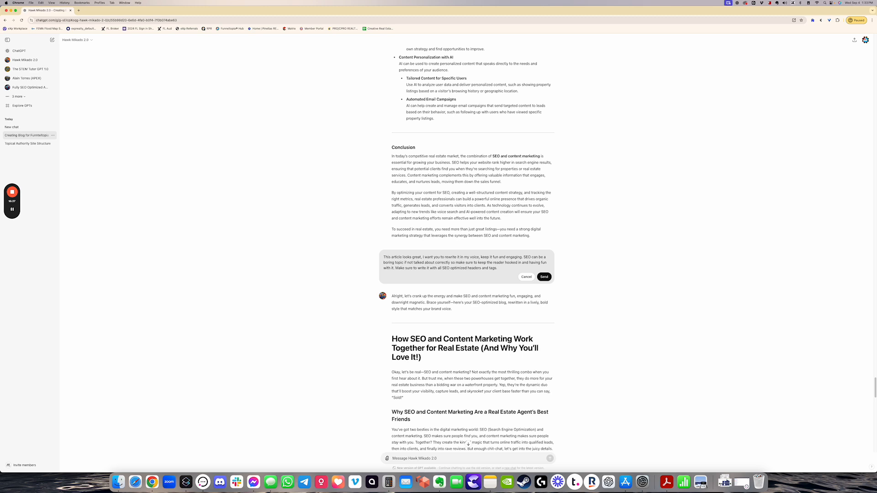
text(Mak)
text(e sure to keep the length the same. THe article should be between 3000 and 5000 words)
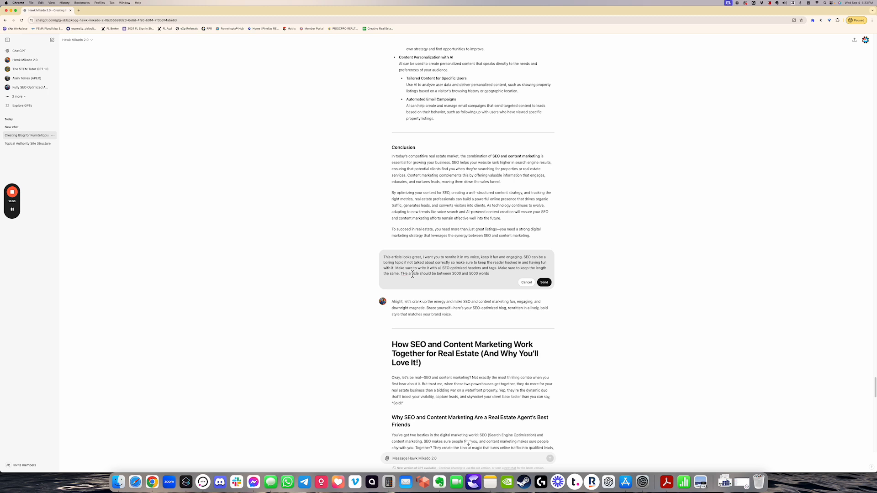
Correct "THe" to "The" in the edited prompt, end it with a period and resend it.
right_click(405, 274)
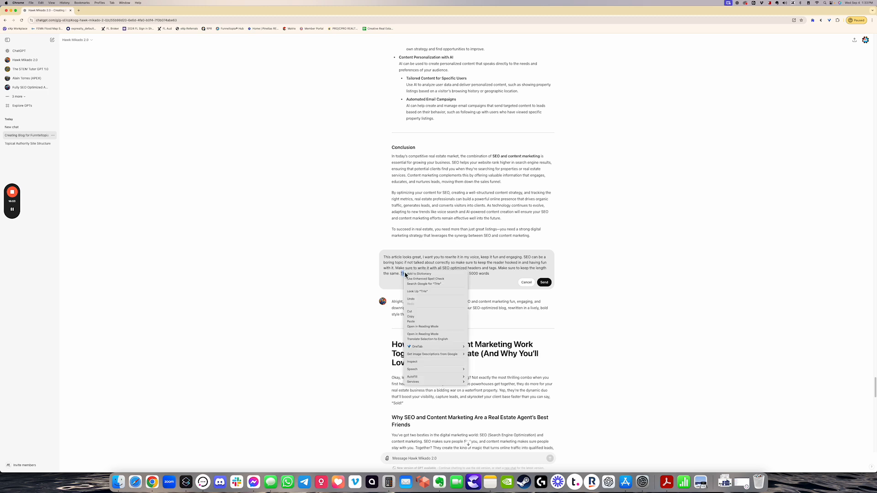
click(405, 274)
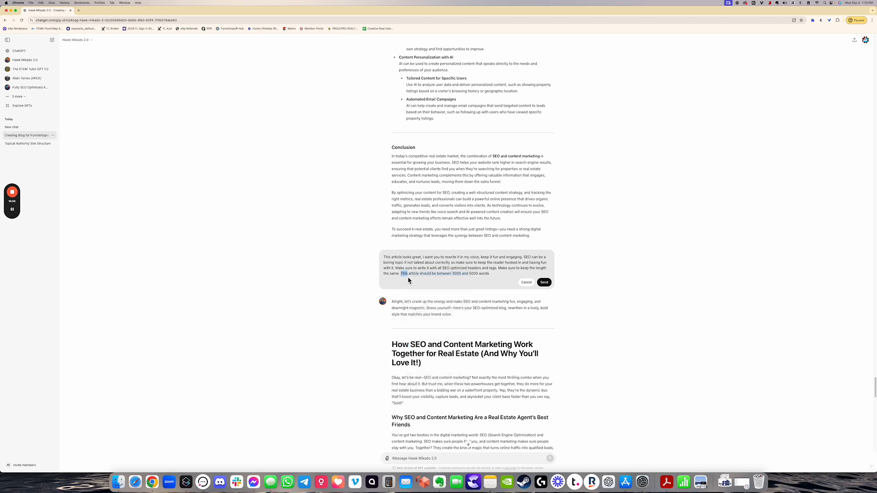
text(The)
click(506, 275)
text(.)
click(547, 285)
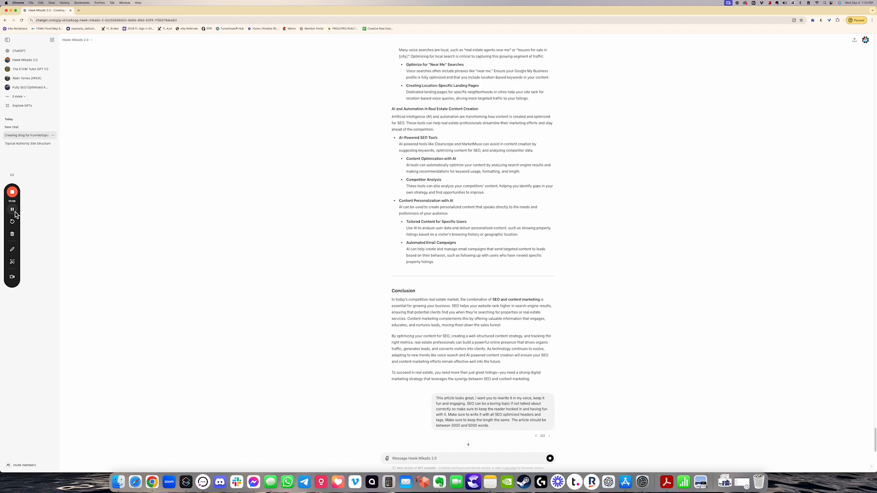
click(12, 209)
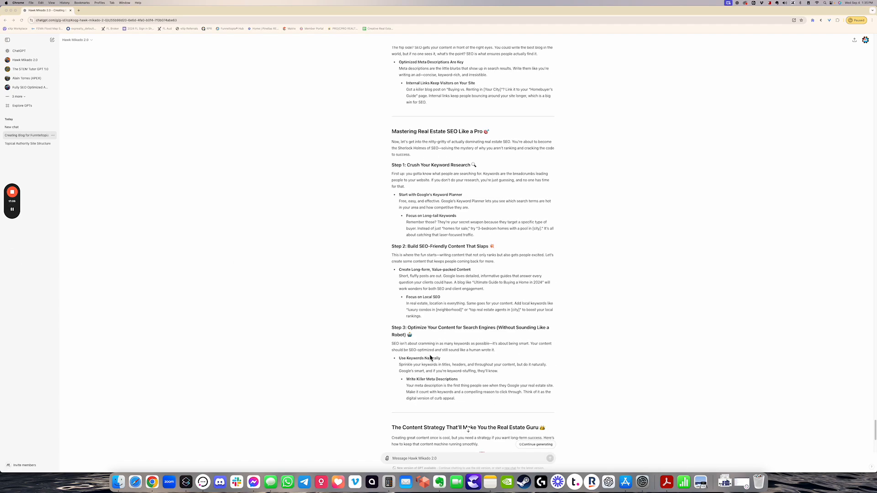
Check the opening sections of the new rewrite and have ChatGPT continue generating the rest of the article.
scroll(431, 358, up, 20)
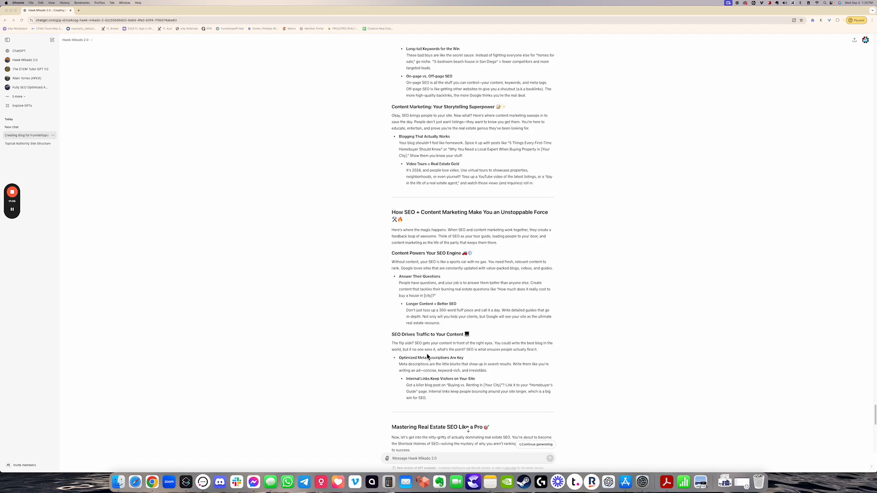
scroll(425, 369, up, 2)
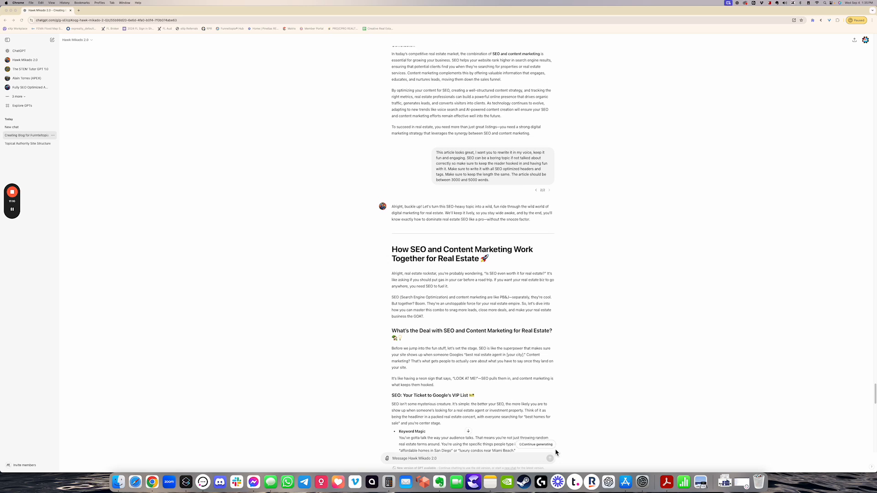
scroll(429, 310, down, 3)
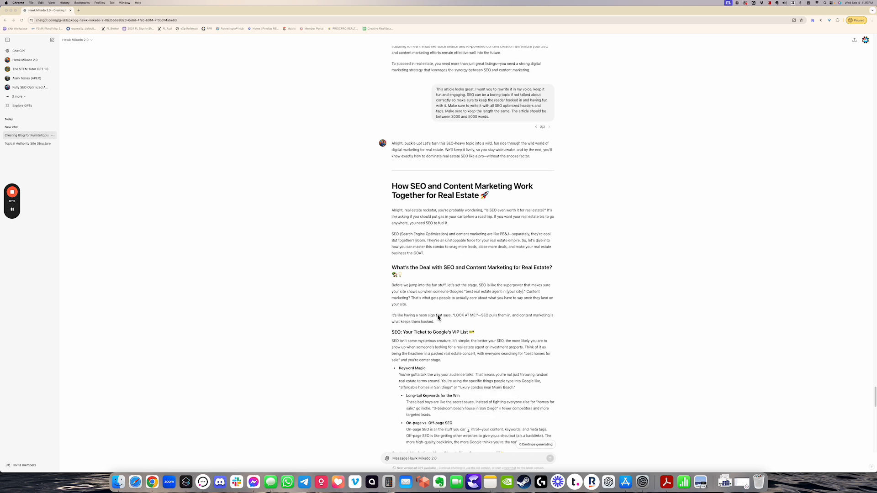
click(534, 448)
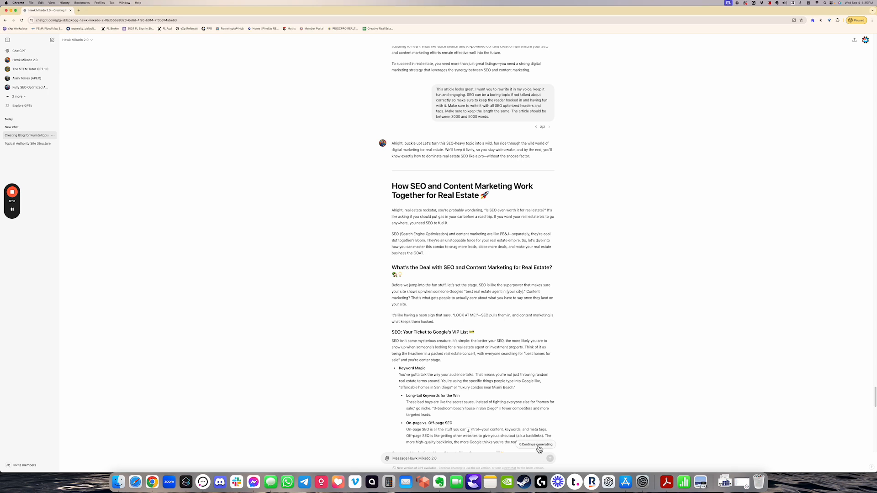
click(539, 447)
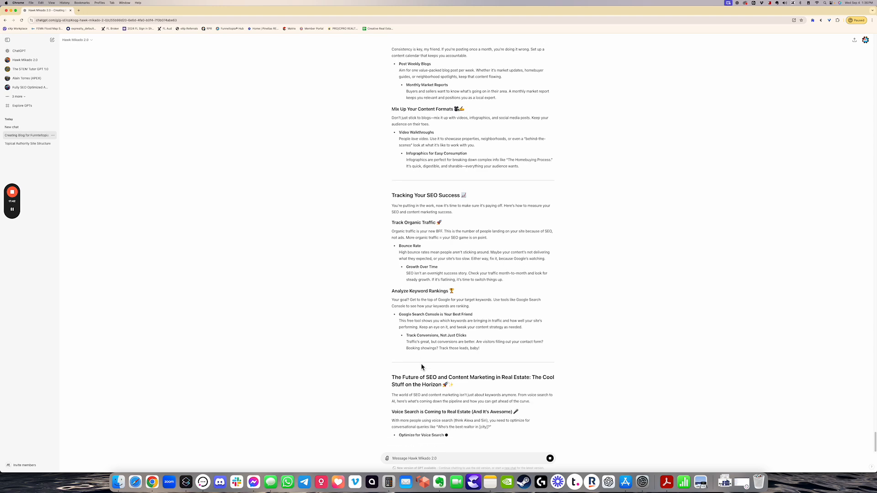
Examine the content strategy and Tracking Your SEO Success sections, including the Bounce Rate and Growth Over Time points.
scroll(394, 384, up, 3)
scroll(421, 289, up, 5)
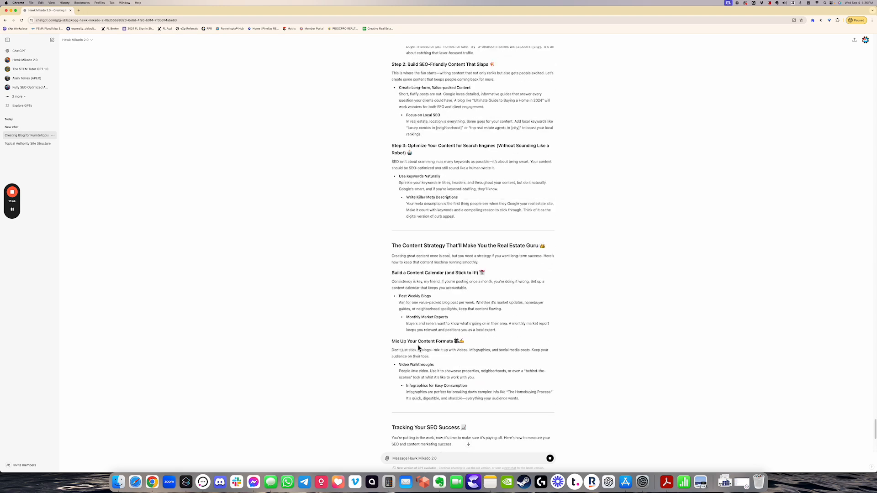
scroll(425, 311, down, 6)
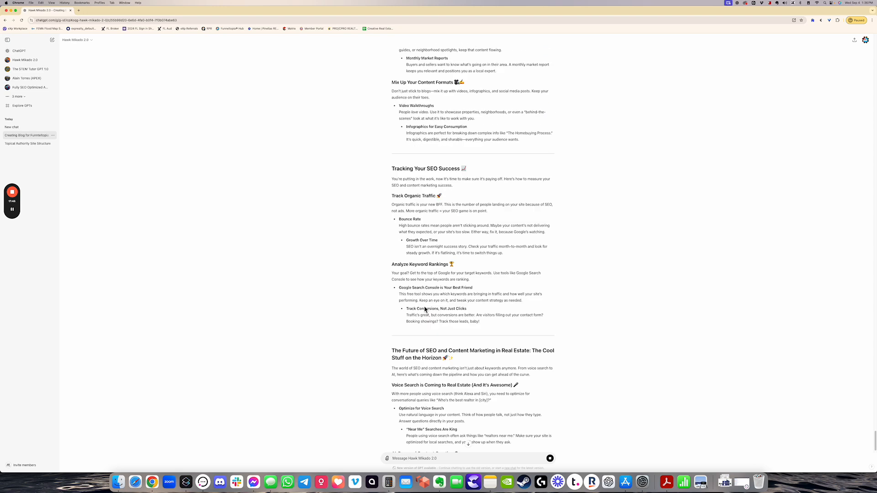
drag(407, 242, 442, 248)
click(429, 241)
drag(395, 219, 515, 256)
click(422, 233)
click(499, 255)
scroll(435, 334, down, 5)
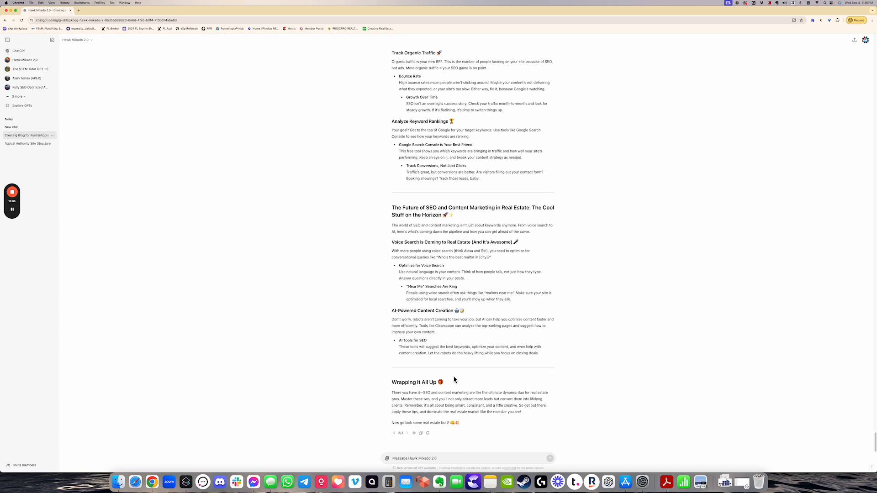
Review the finished rewrite's title and introduction and its Wrapping It All Up ending.
scroll(453, 380, up, 5)
scroll(448, 371, down, 5)
scroll(445, 375, up, 20)
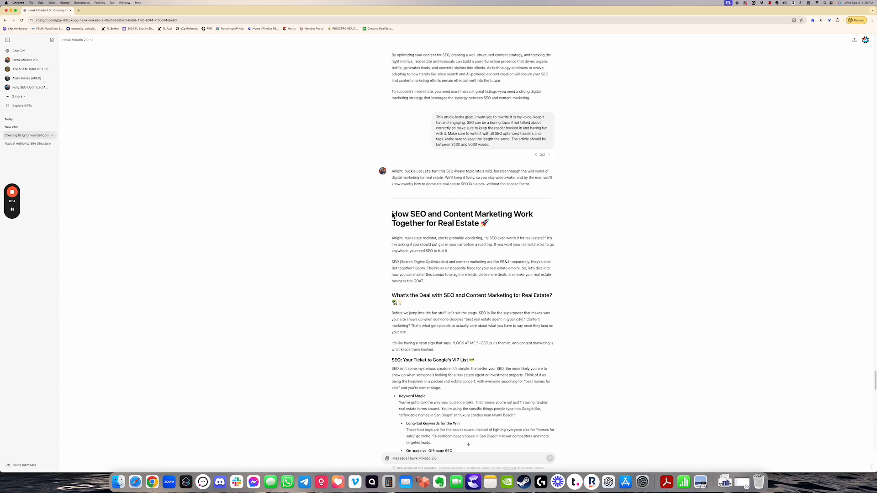
drag(392, 241, 555, 243)
click(413, 246)
scroll(450, 311, down, 20)
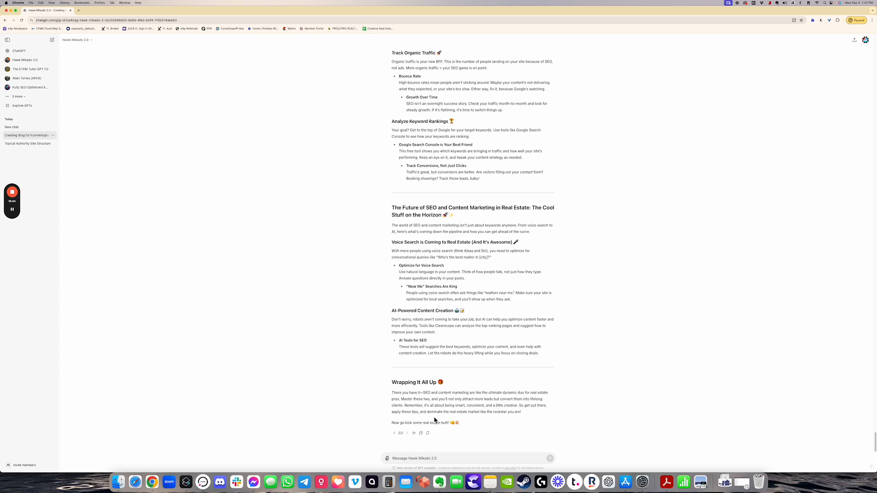
Regenerate the rewritten article and stop the generation during its introduction.
click(428, 433)
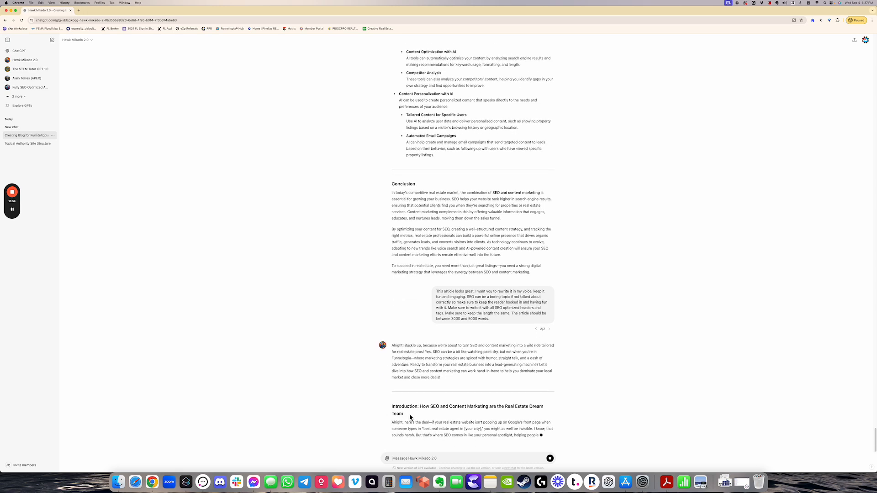
click(550, 458)
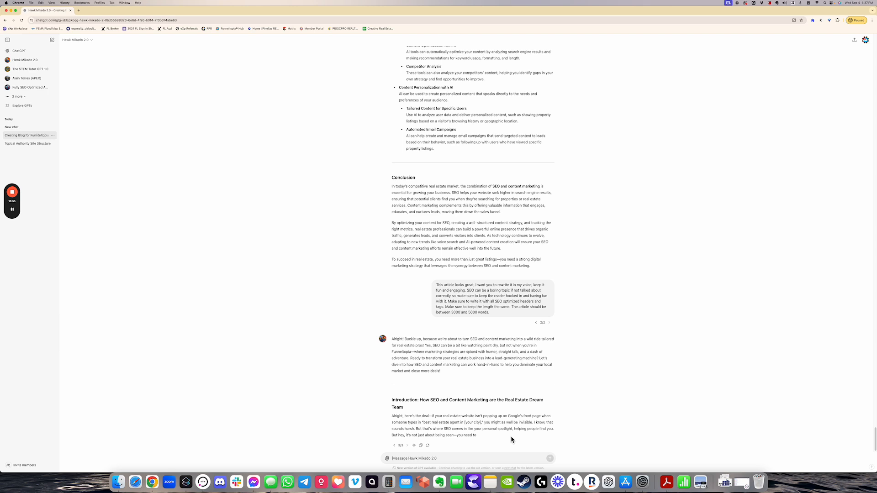
drag(393, 389, 411, 404)
click(411, 404)
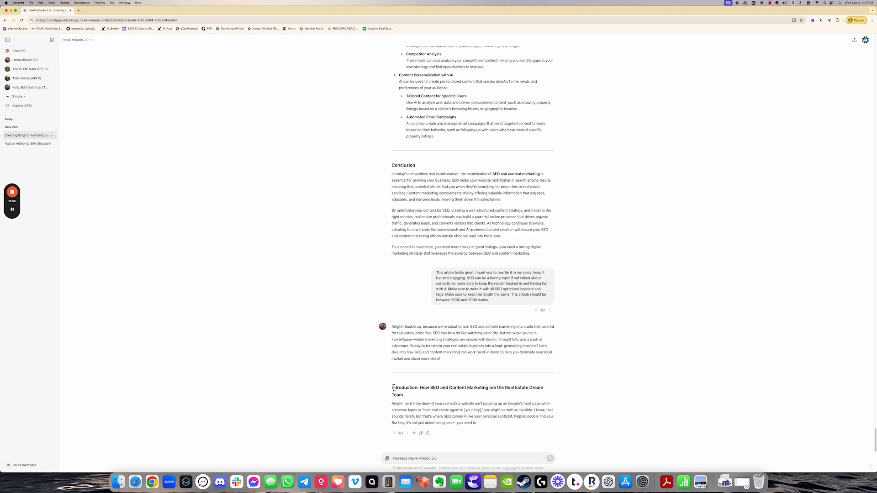
Compare the earlier versions of the rewritten article, going back to the first and returning to the second.
click(395, 434)
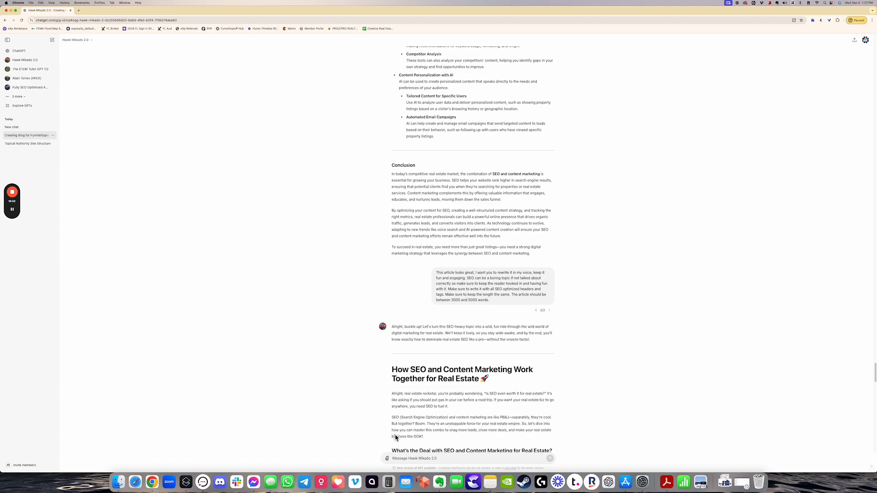
scroll(395, 437, down, 15)
click(396, 434)
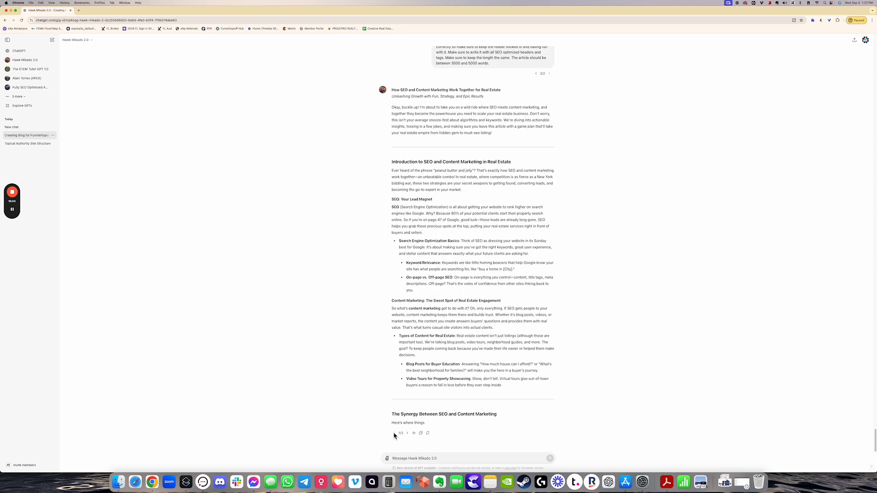
scroll(401, 284, up, 2)
scroll(402, 322, down, 2)
click(408, 433)
scroll(409, 436, down, 10)
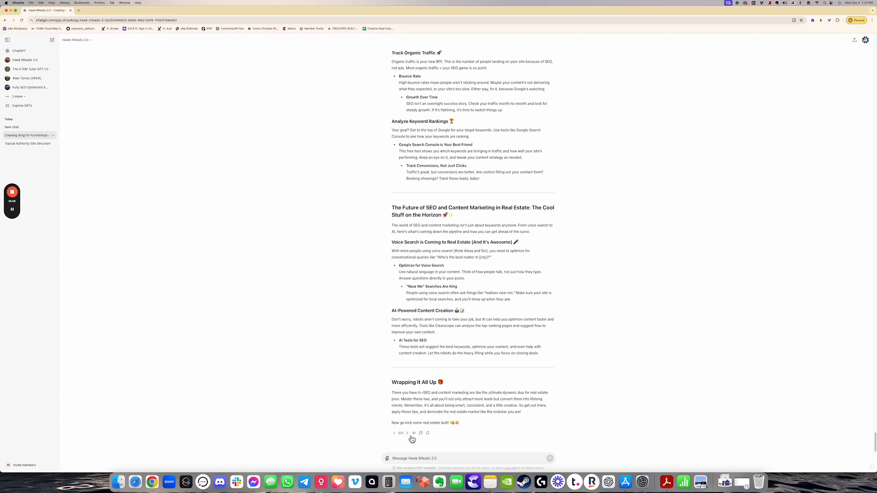
Go to the most recent, interrupted version of the article and generate another version from the same prompt.
click(408, 433)
click(429, 434)
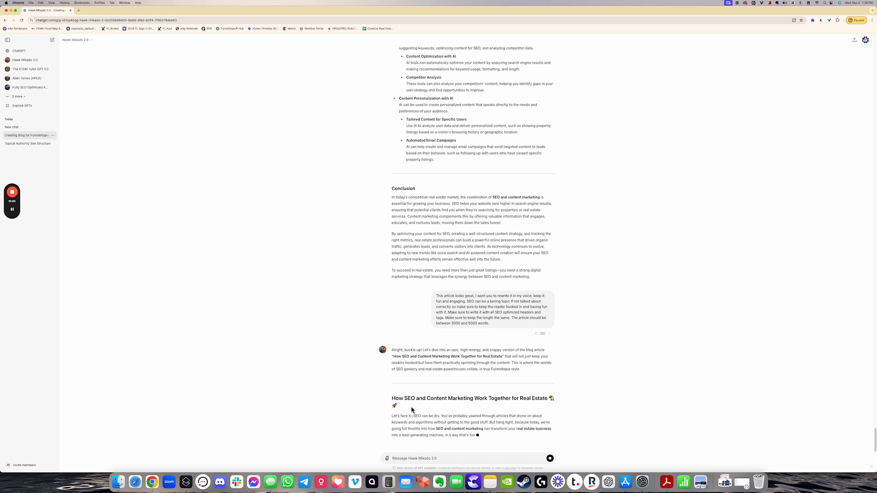
Examine the new version's title, introduction and SEO and content marketing sections, and look back at the original article's content strategy section.
triple_click(402, 382)
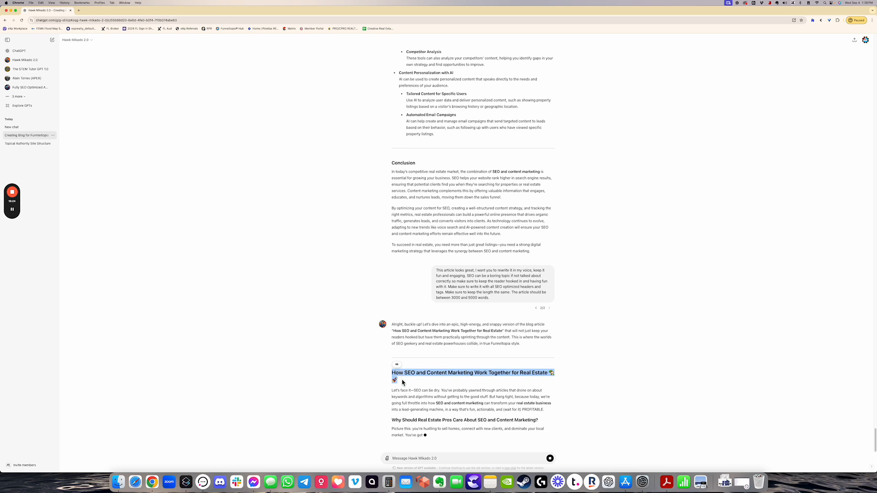
click(444, 391)
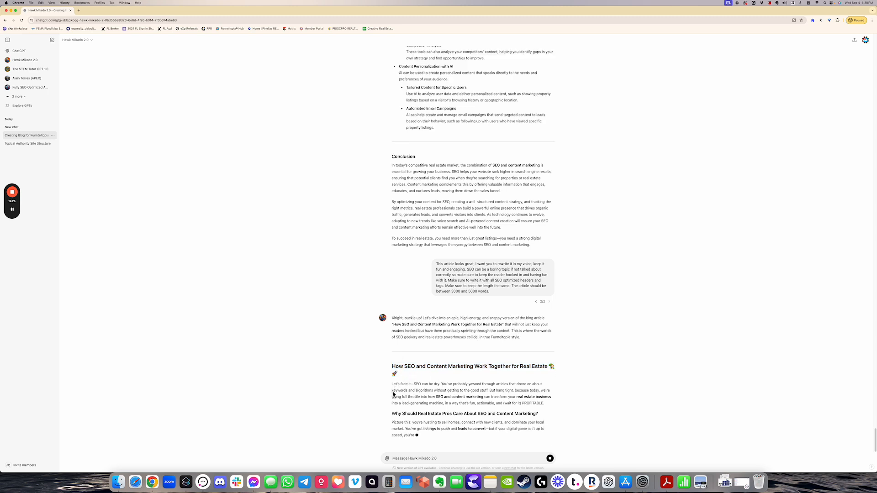
drag(393, 386, 504, 357)
click(518, 360)
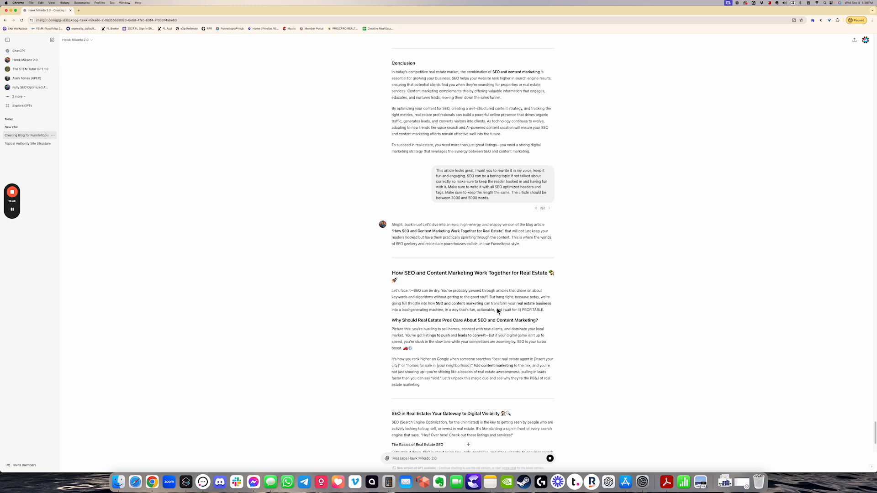
scroll(498, 350, down, 5)
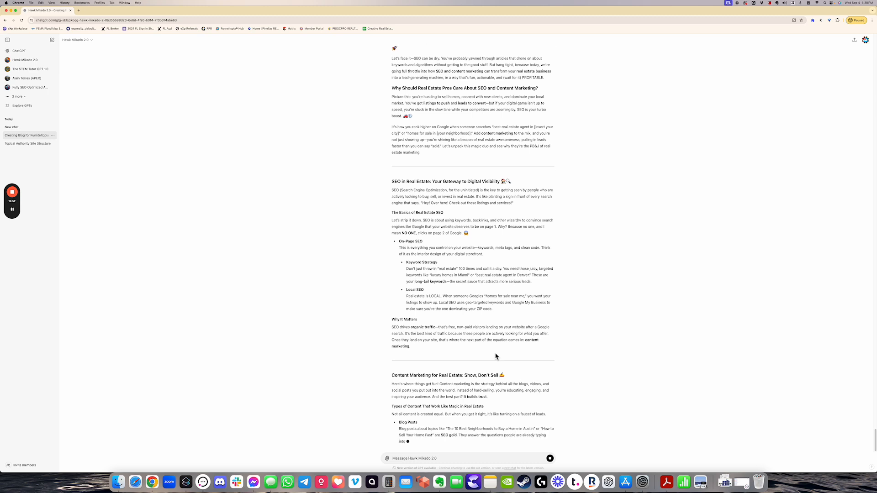
scroll(500, 359, up, 3)
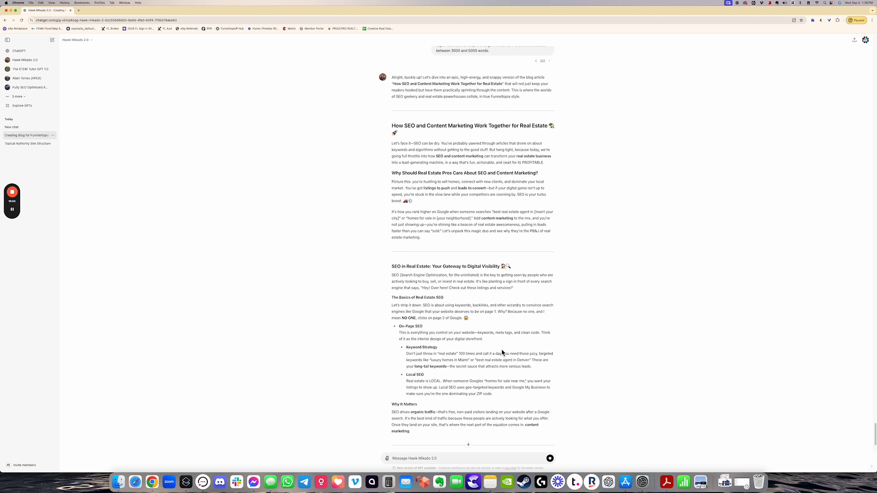
scroll(471, 239, down, 5)
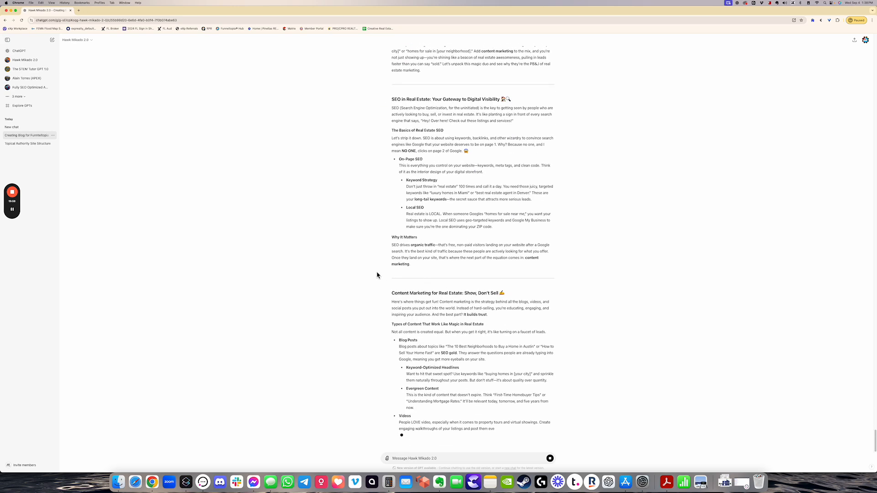
scroll(493, 269, up, 20)
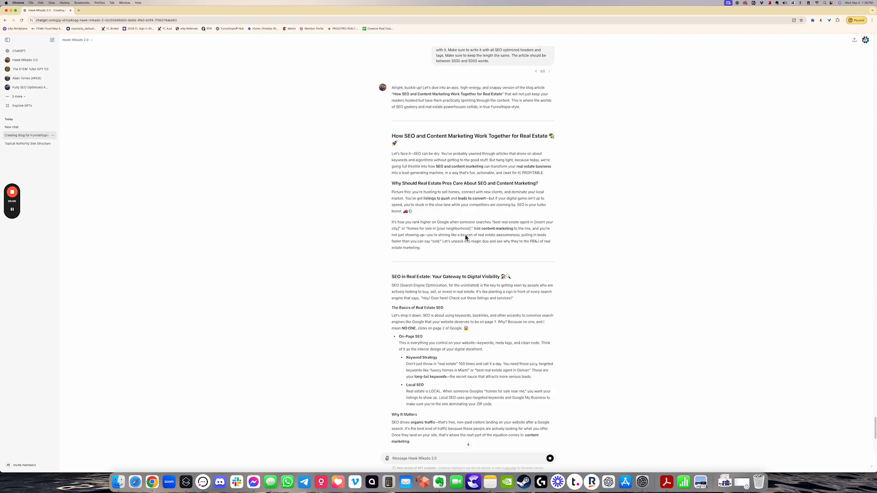
scroll(464, 274, up, 20)
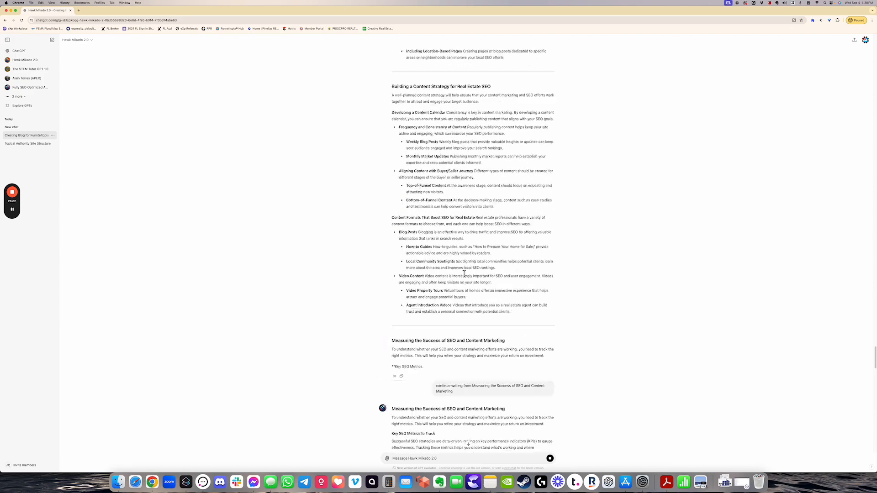
scroll(468, 274, down, 20)
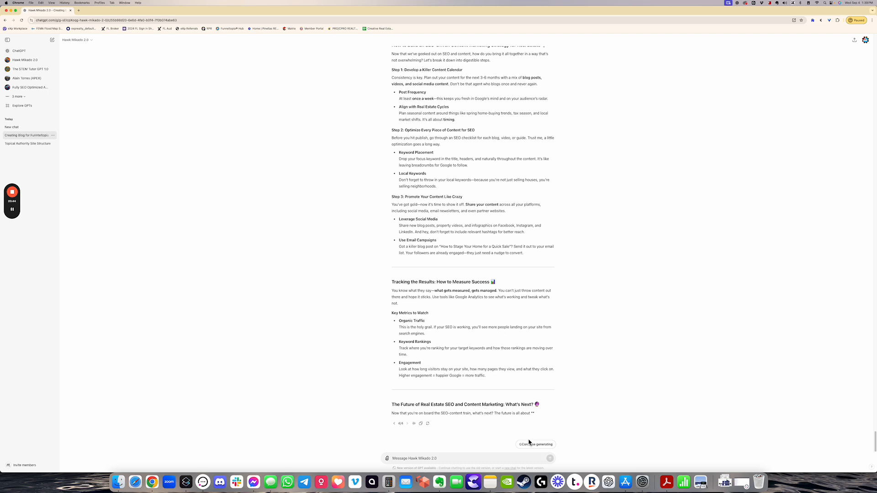
Continue generating the cut-off article from its section on the future of real estate SEO, and review the ending.
click(540, 446)
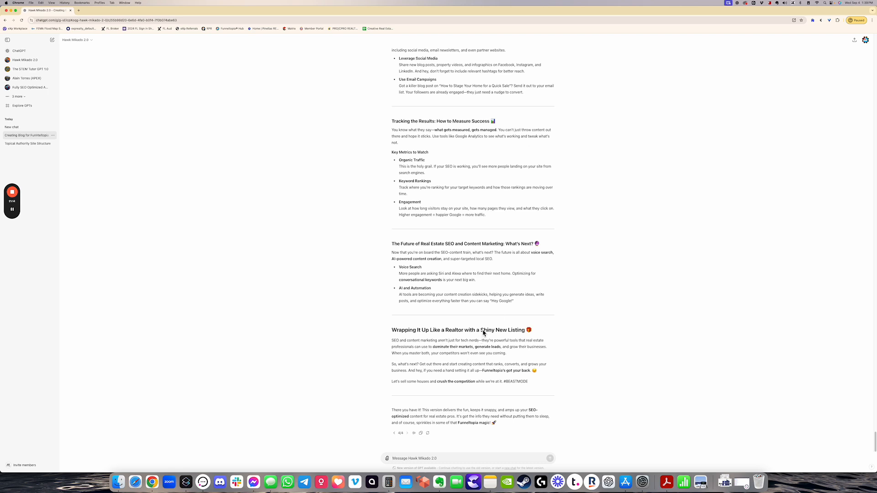
scroll(482, 382, up, 1)
scroll(473, 370, down, 1)
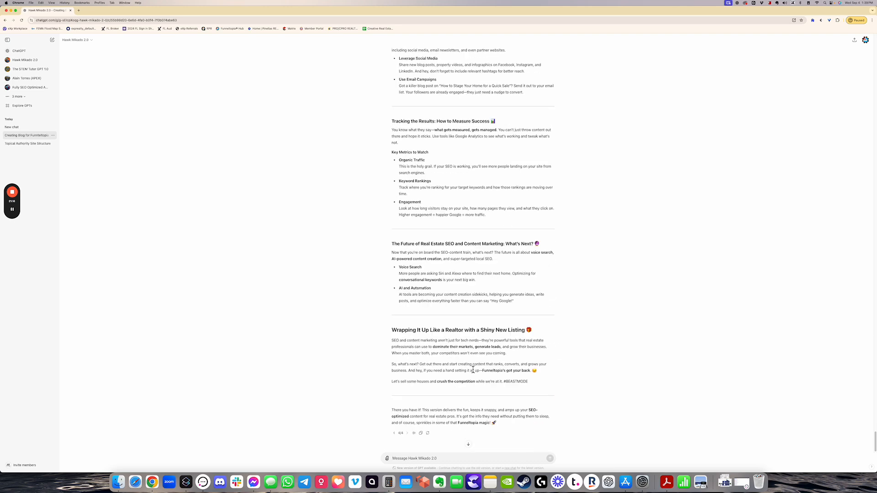